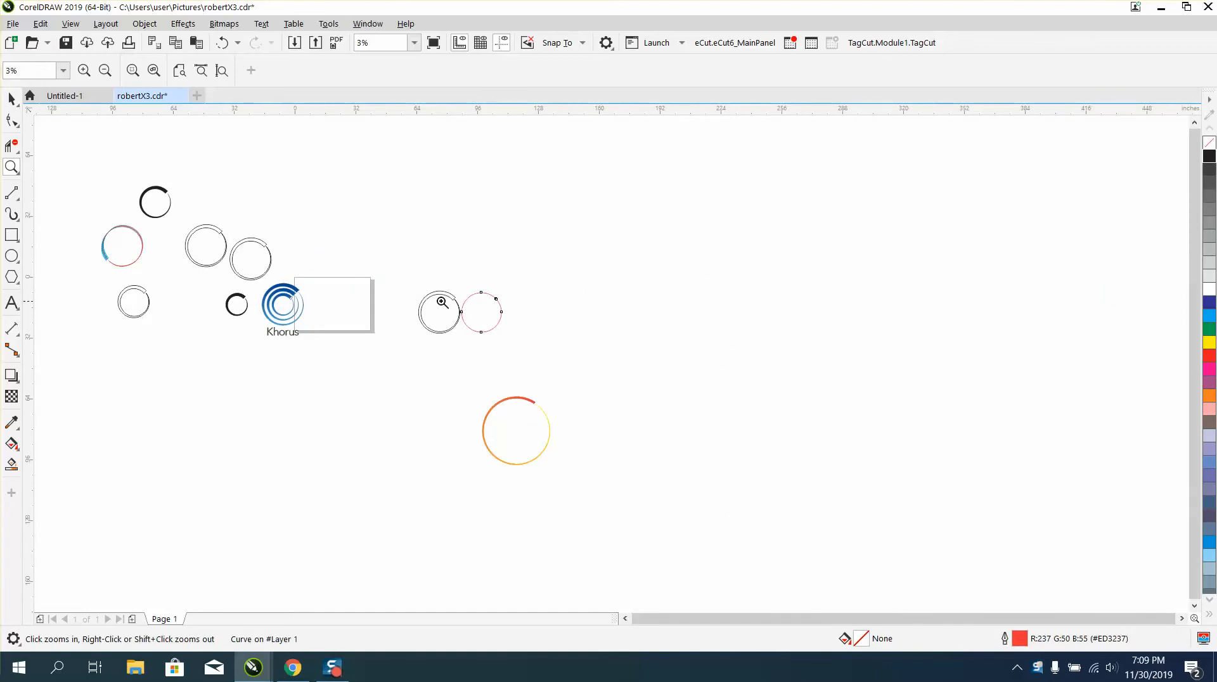
- Inspect the red open circle's curve properties, including its node count and curve length
drag(411, 283, 558, 351)
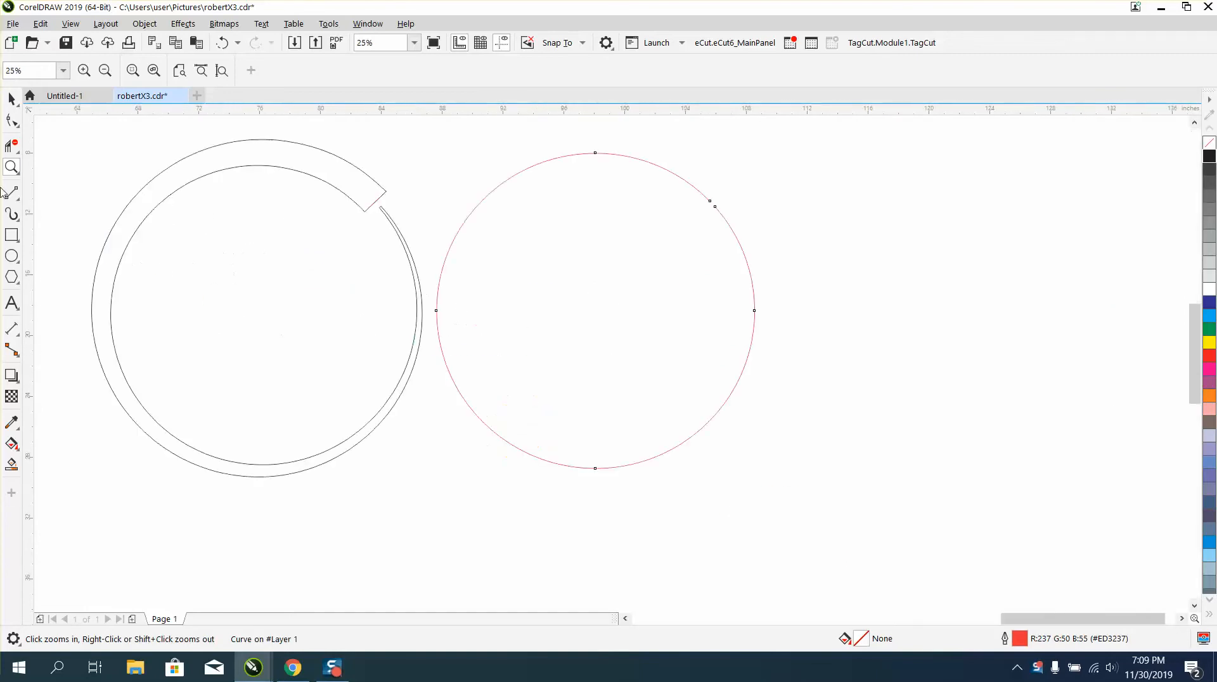
click(12, 99)
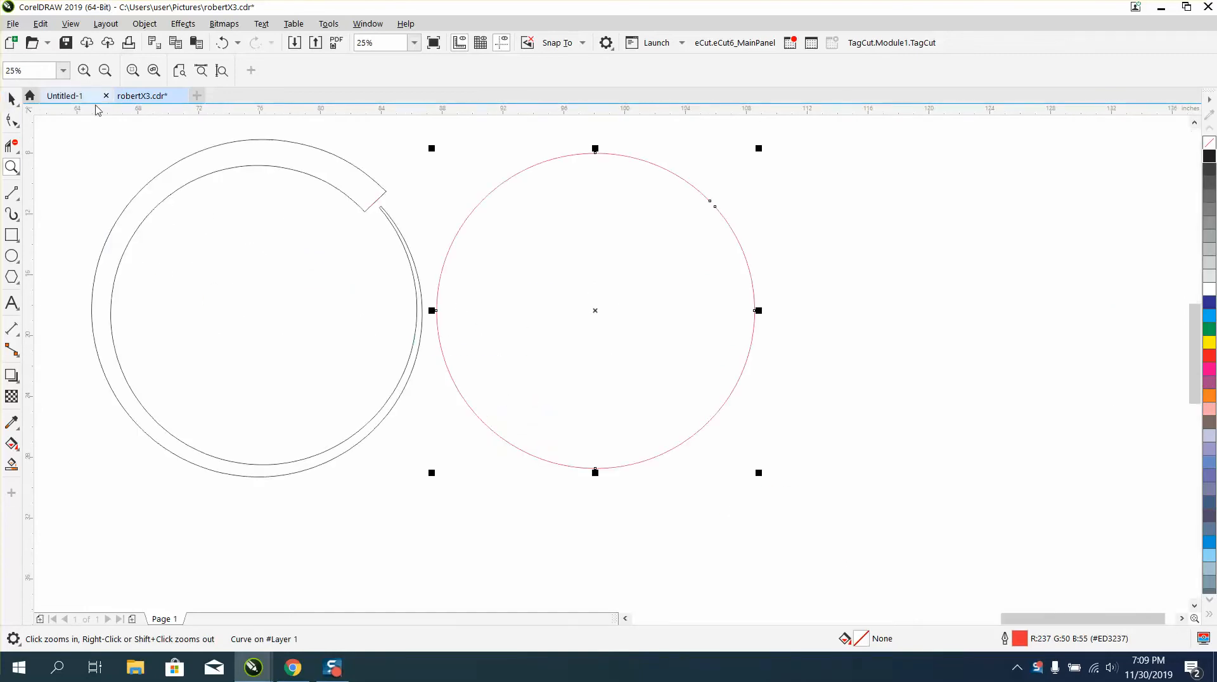
click(767, 191)
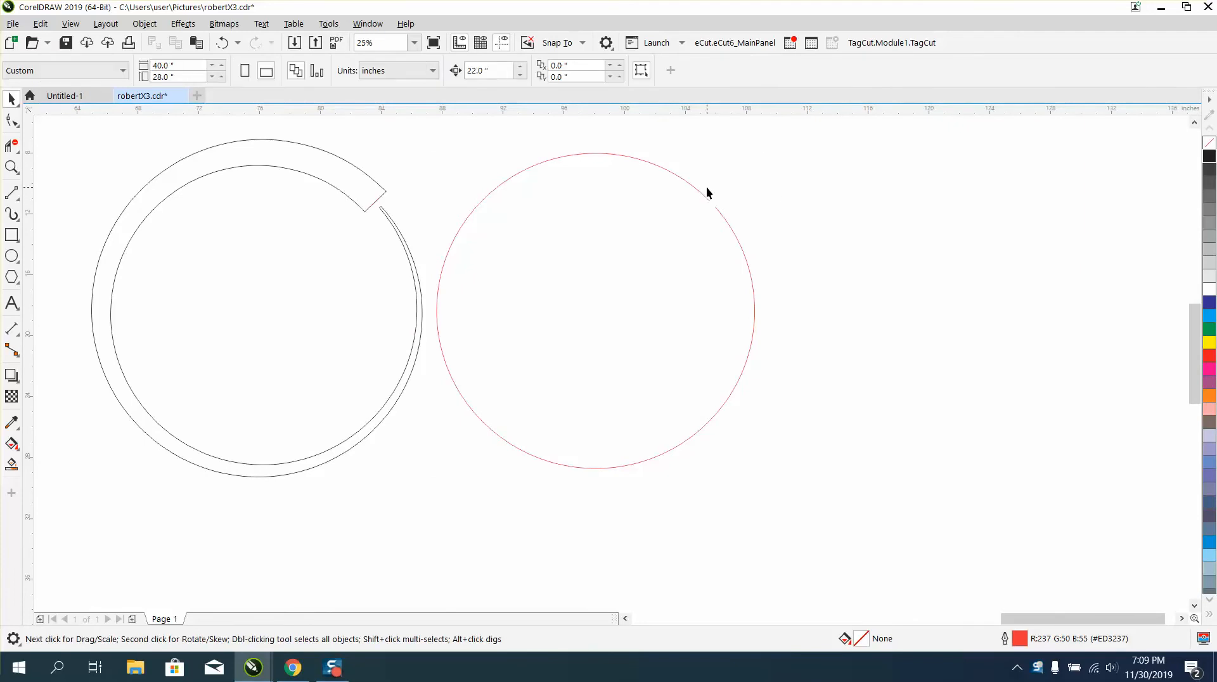
click(699, 193)
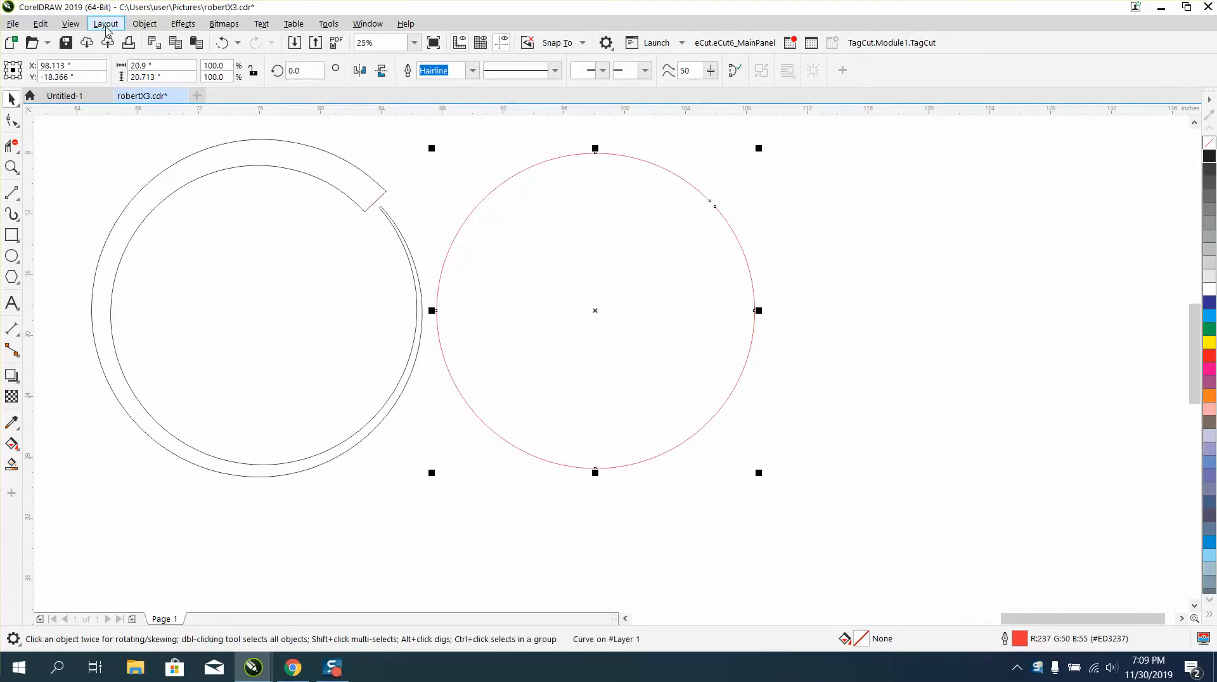
click(143, 24)
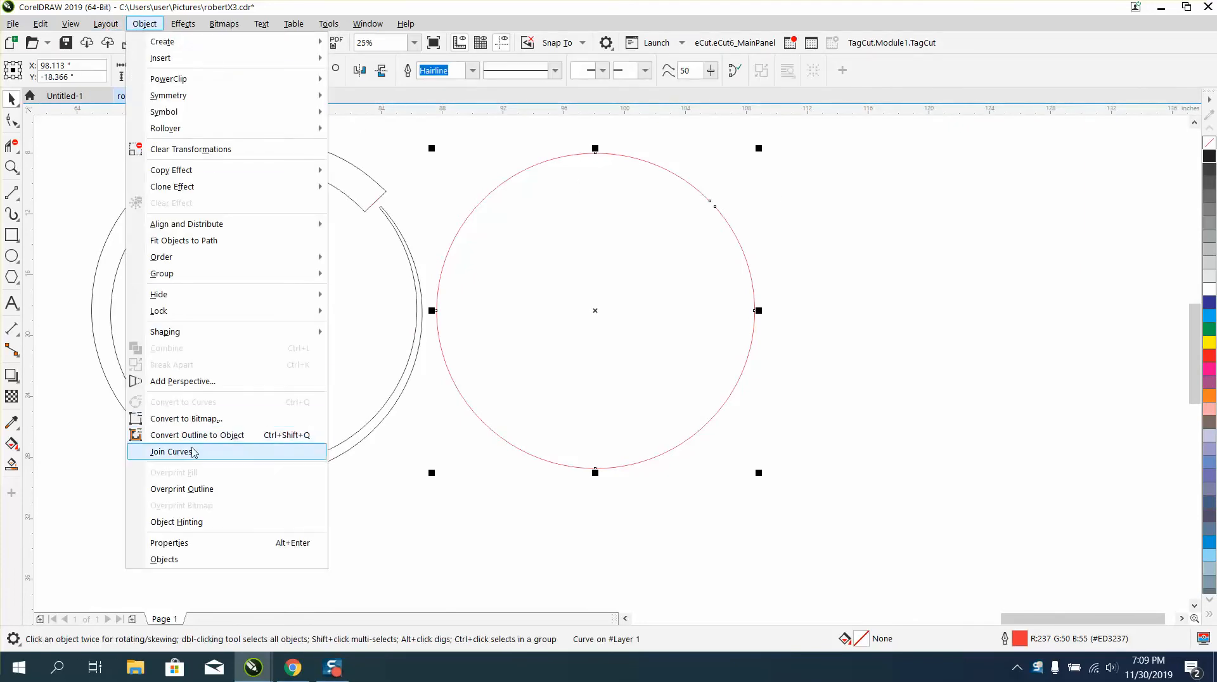
click(411, 495)
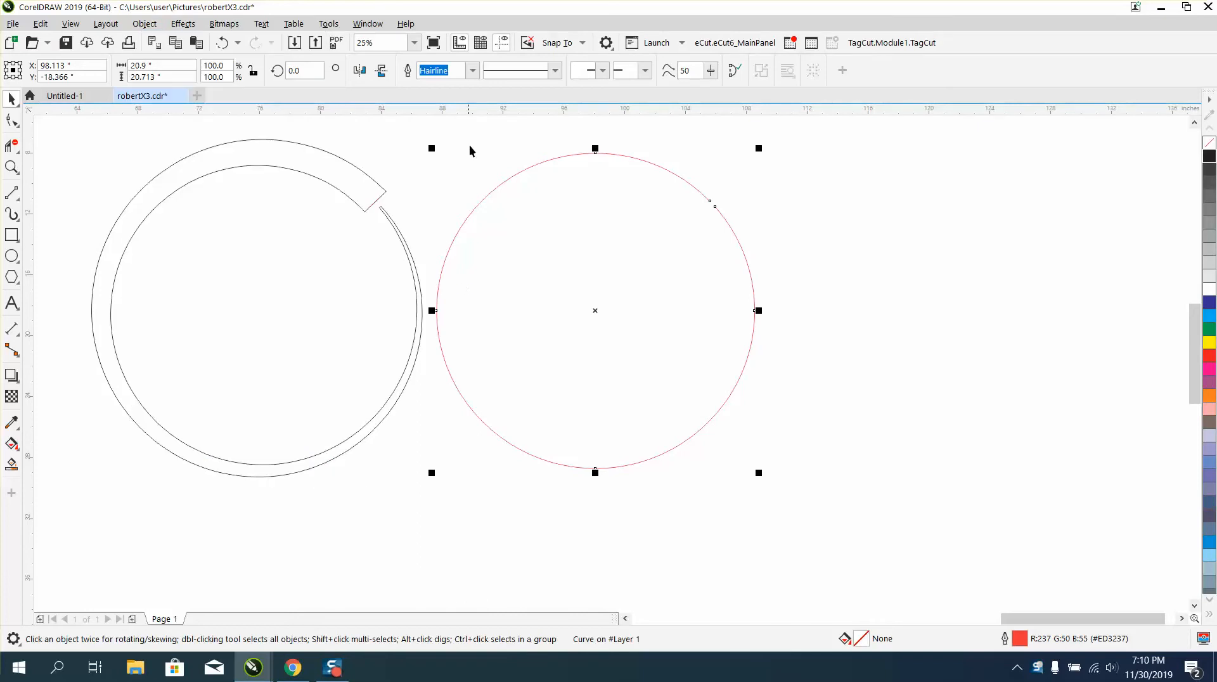
click(366, 26)
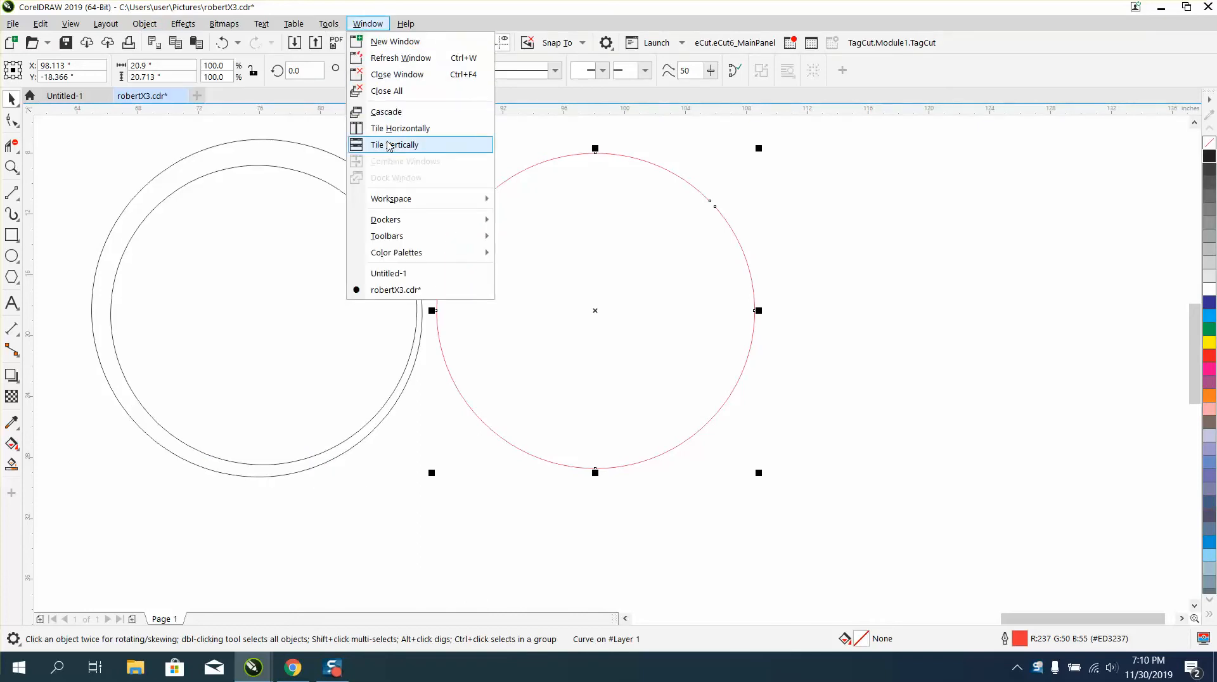
mouse_move(398, 223)
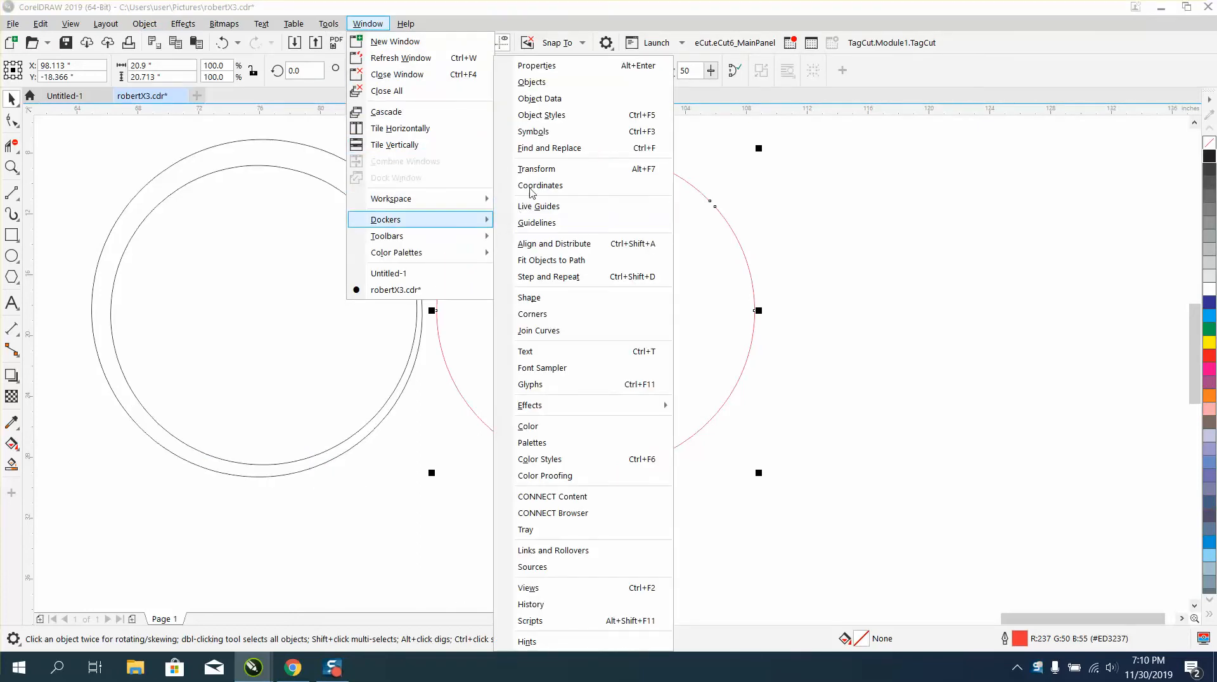
click(608, 66)
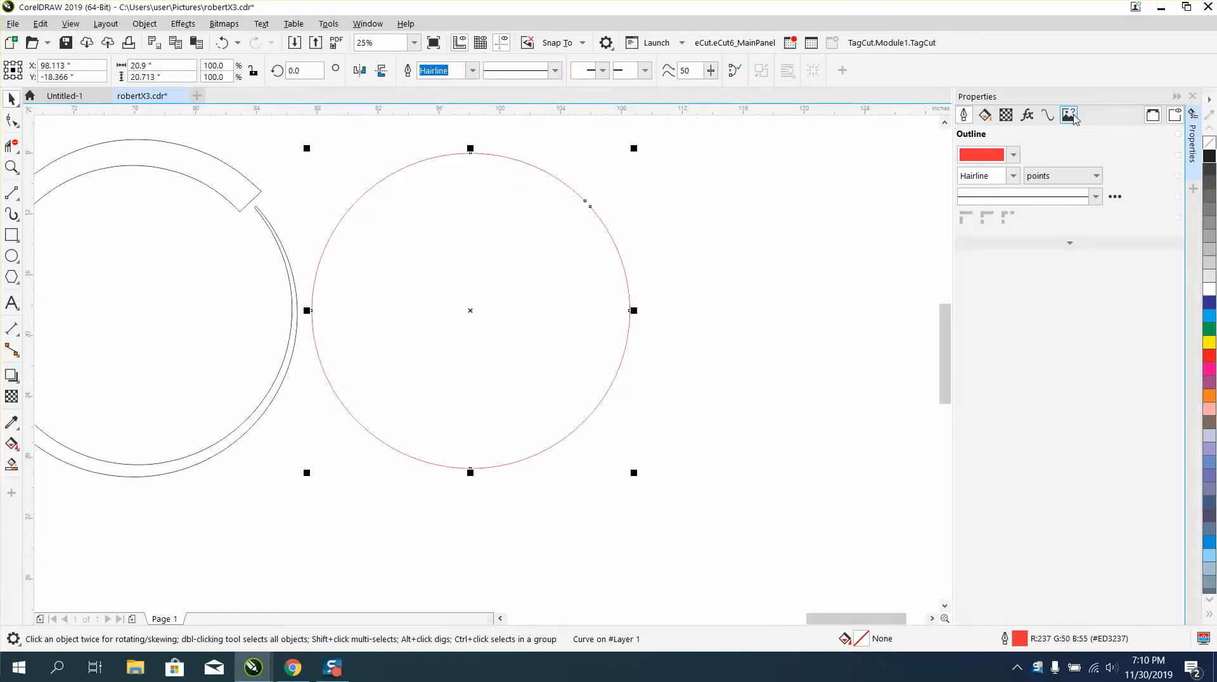
click(1048, 114)
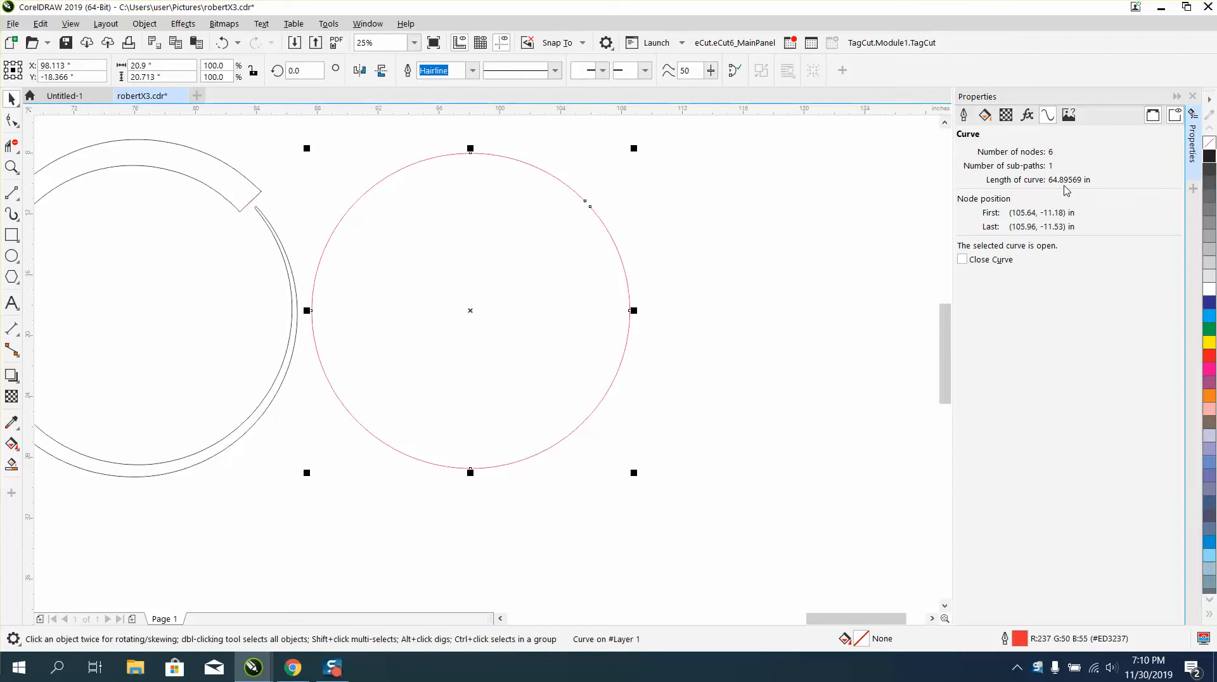
click(869, 192)
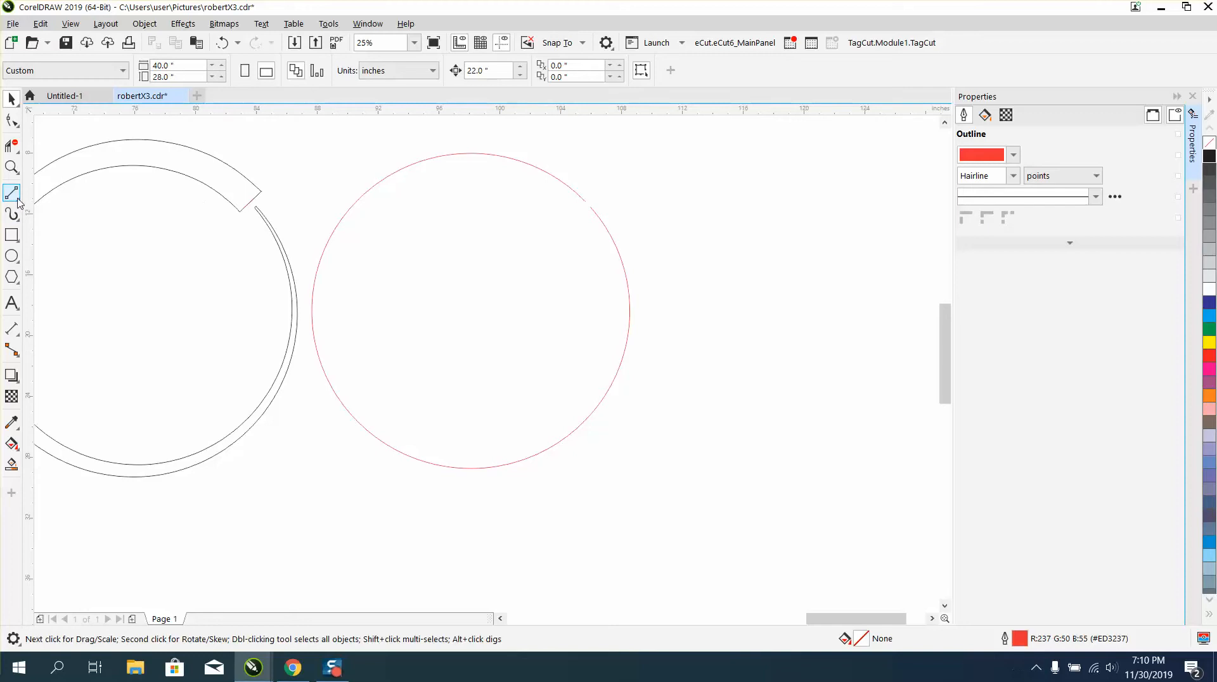
- Dimension the width of the wide end of the black tapered ring, placing the dimension line inside the ring
click(20, 201)
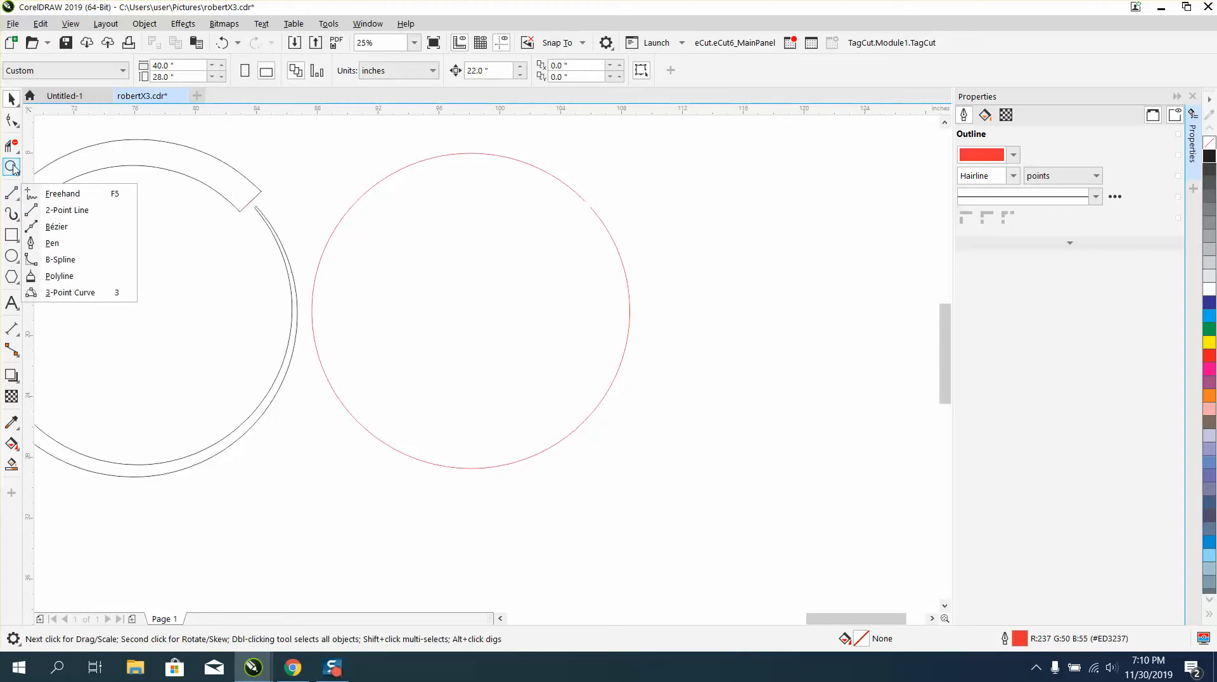
mouse_move(13, 166)
click(51, 167)
drag(194, 171, 361, 258)
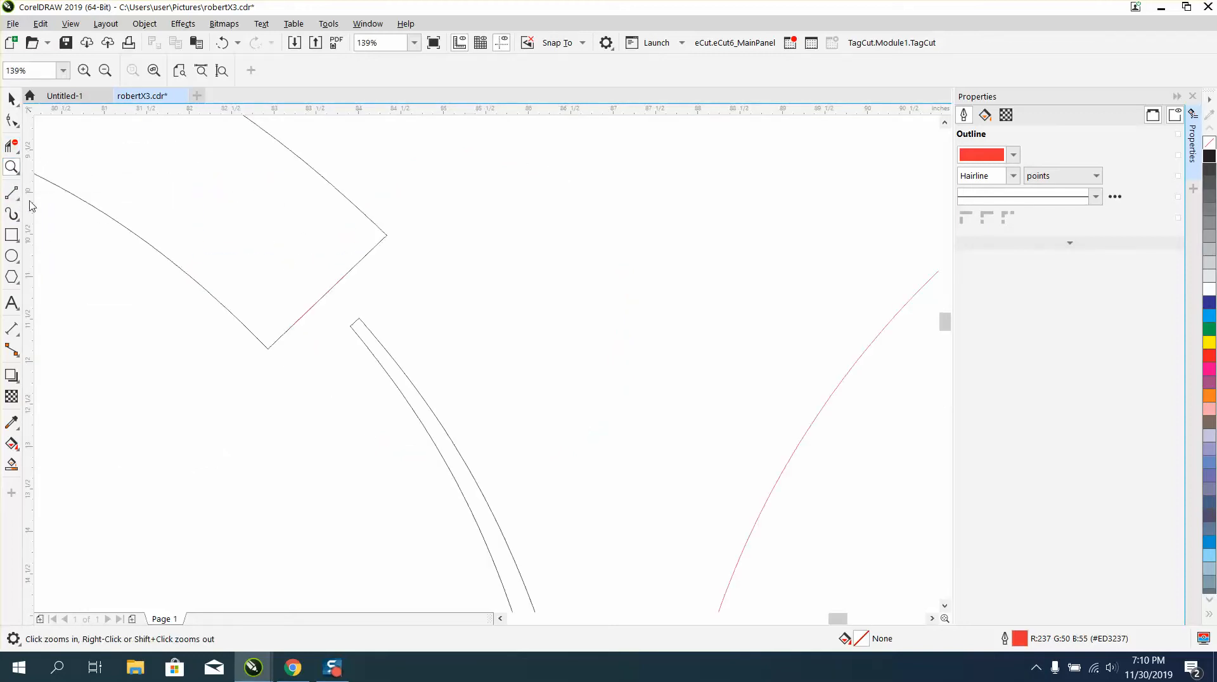
click(20, 203)
click(17, 331)
click(51, 326)
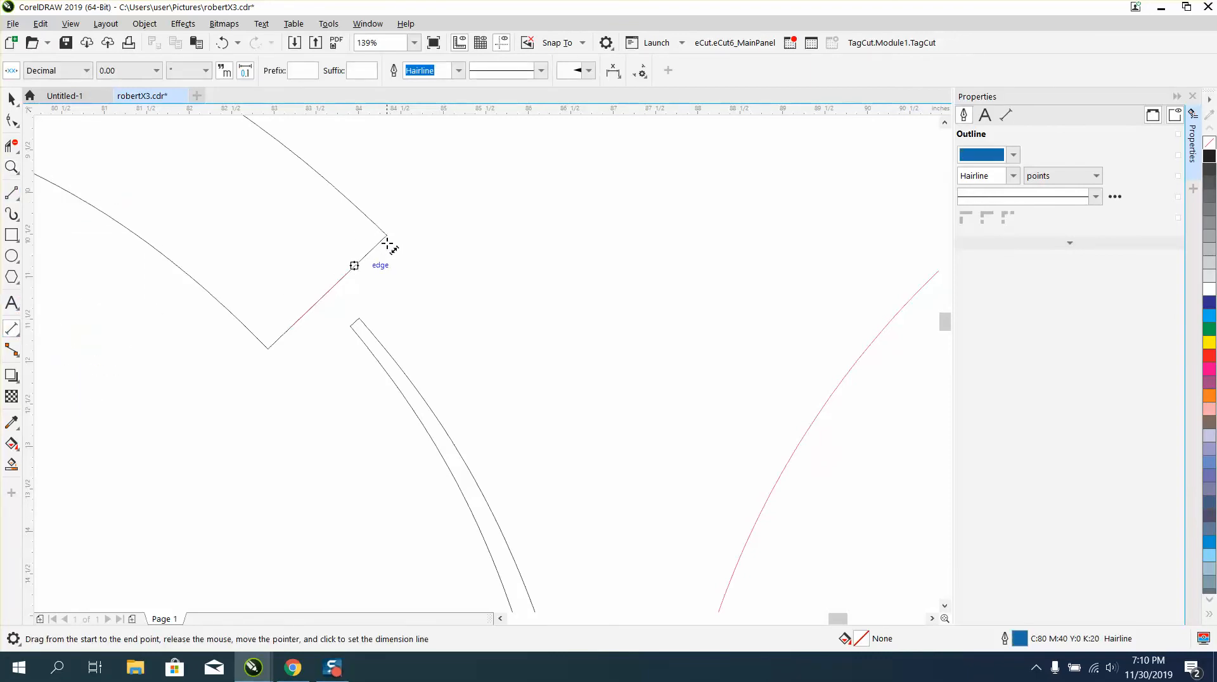
drag(386, 236, 267, 348)
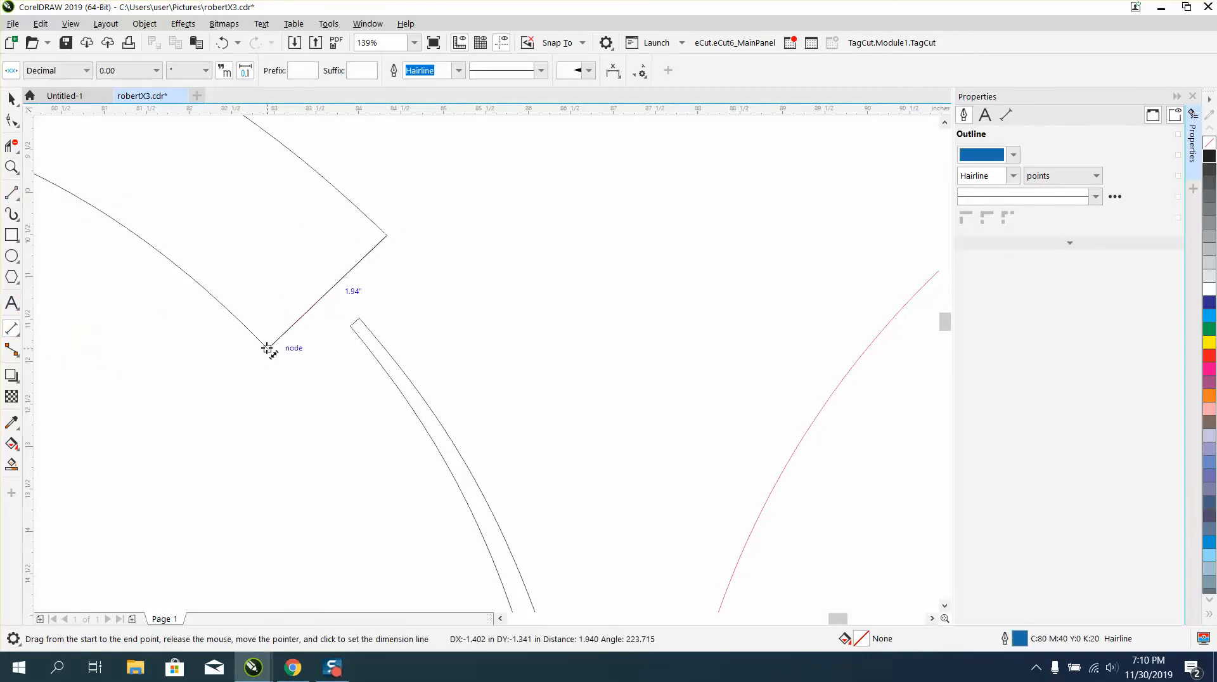
click(241, 325)
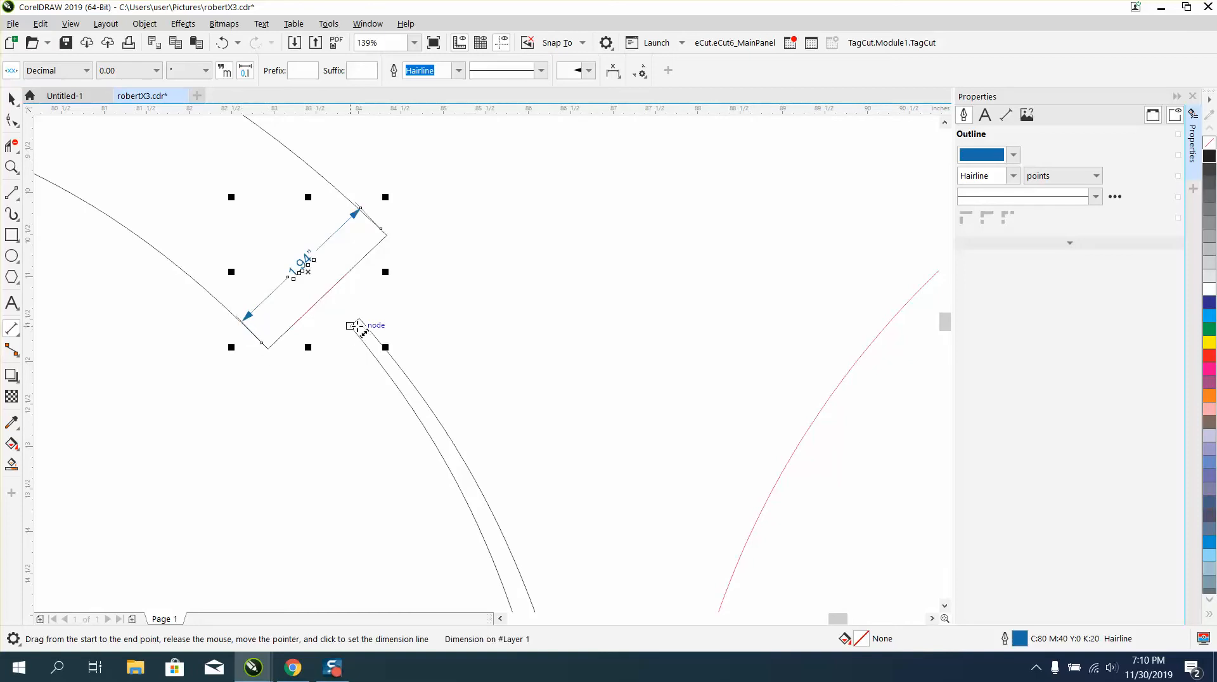
- Dimension the width of the narrow end of the tapered ring from corner to corner
drag(359, 319, 351, 326)
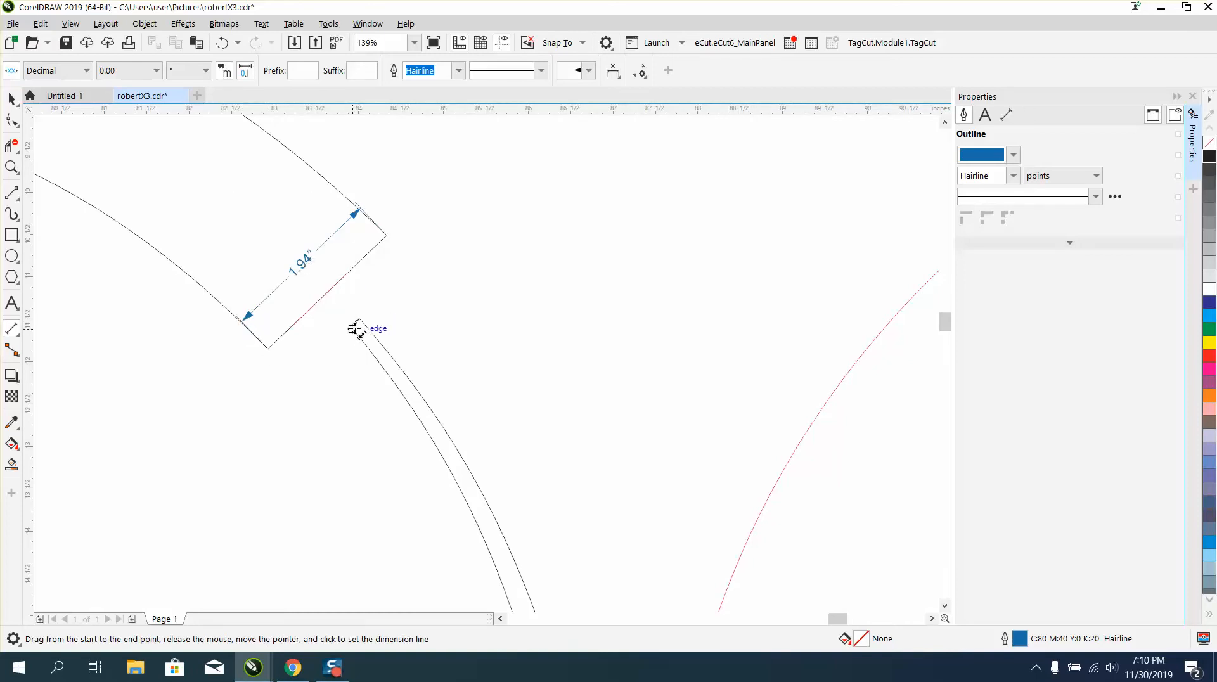
key(Escape)
click(11, 167)
drag(306, 288, 434, 361)
click(12, 329)
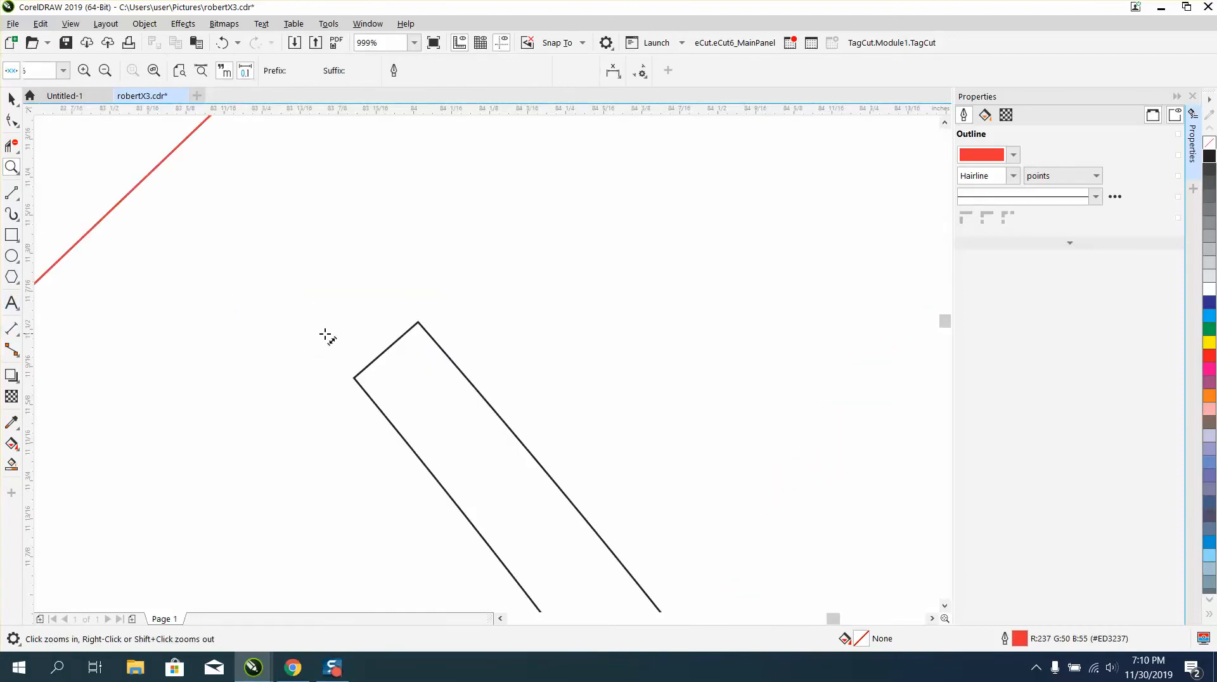
drag(418, 323, 354, 378)
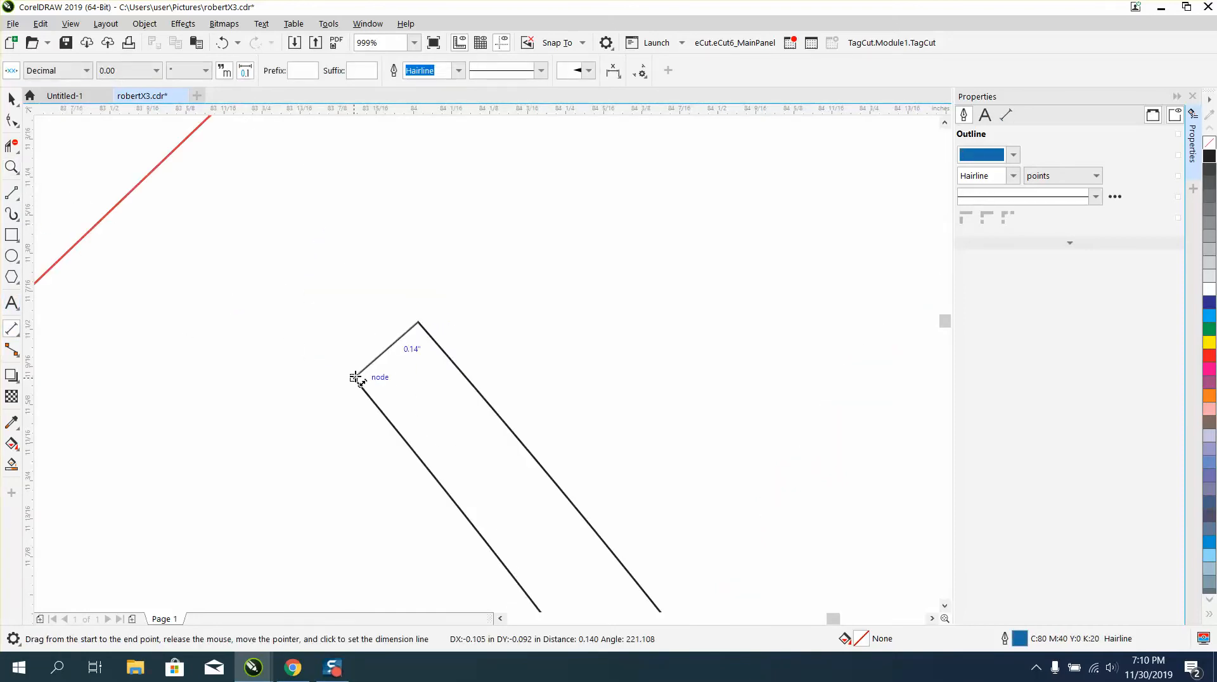
click(327, 351)
scroll(223, 330, down, 3)
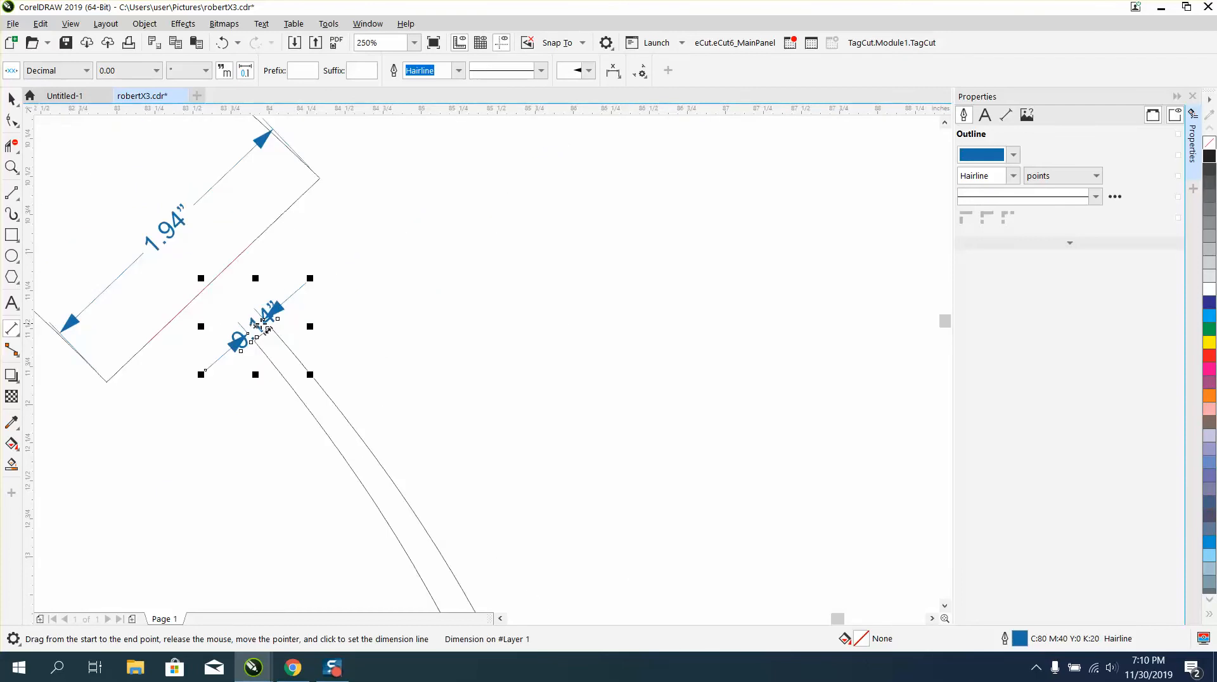
- Draw a vertical straight line in the empty space between the two circles and set its length to 1.94 inches
click(12, 167)
right_click(361, 251)
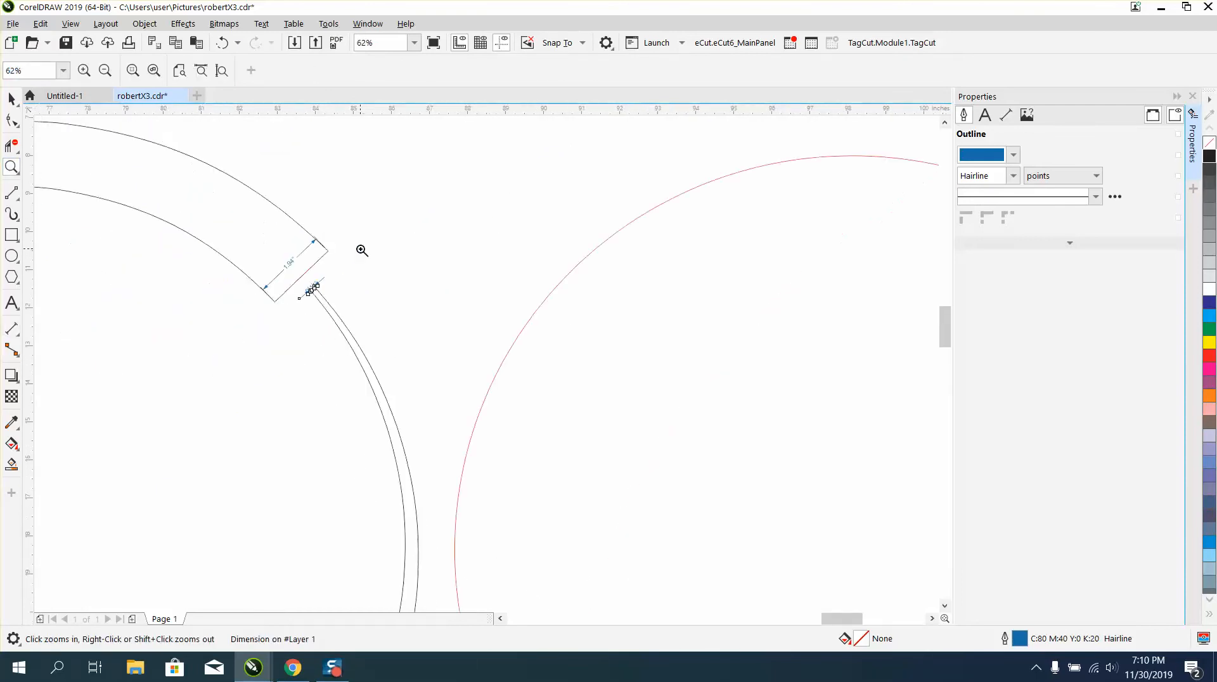
click(19, 202)
drag(435, 154, 436, 233)
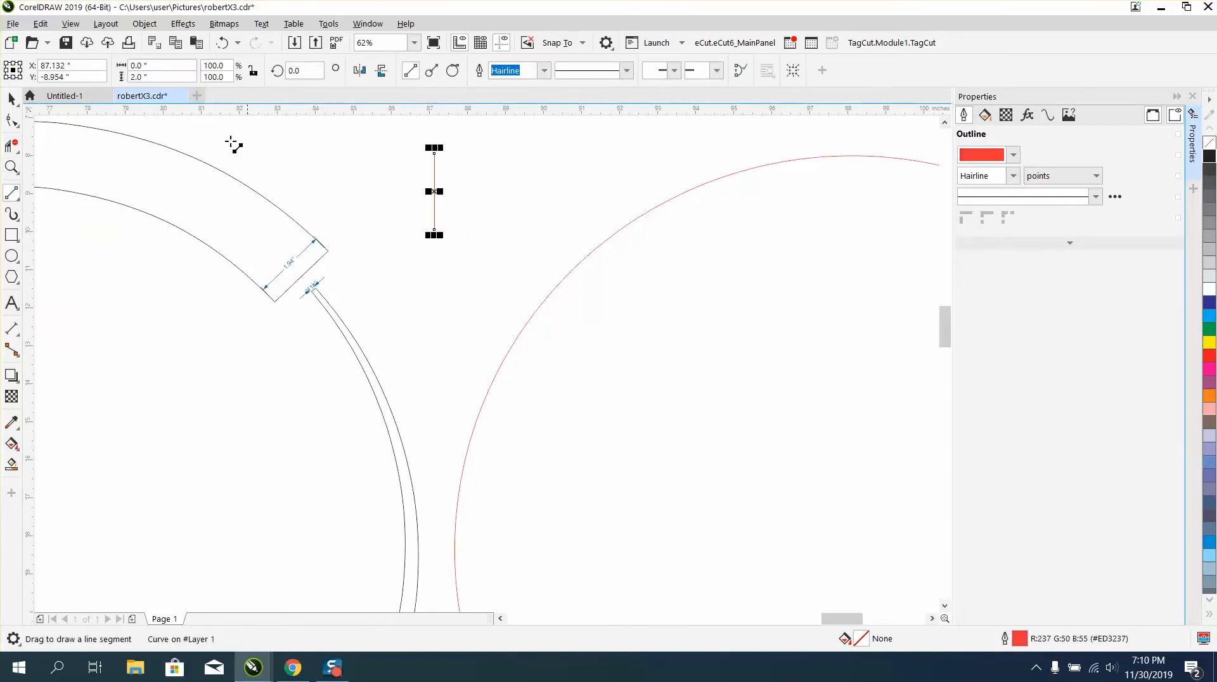
click(163, 76)
text(1.94)
key(Return)
- Set the outline width of the 1.94-inch red line to 16 pt
double_click(1015, 642)
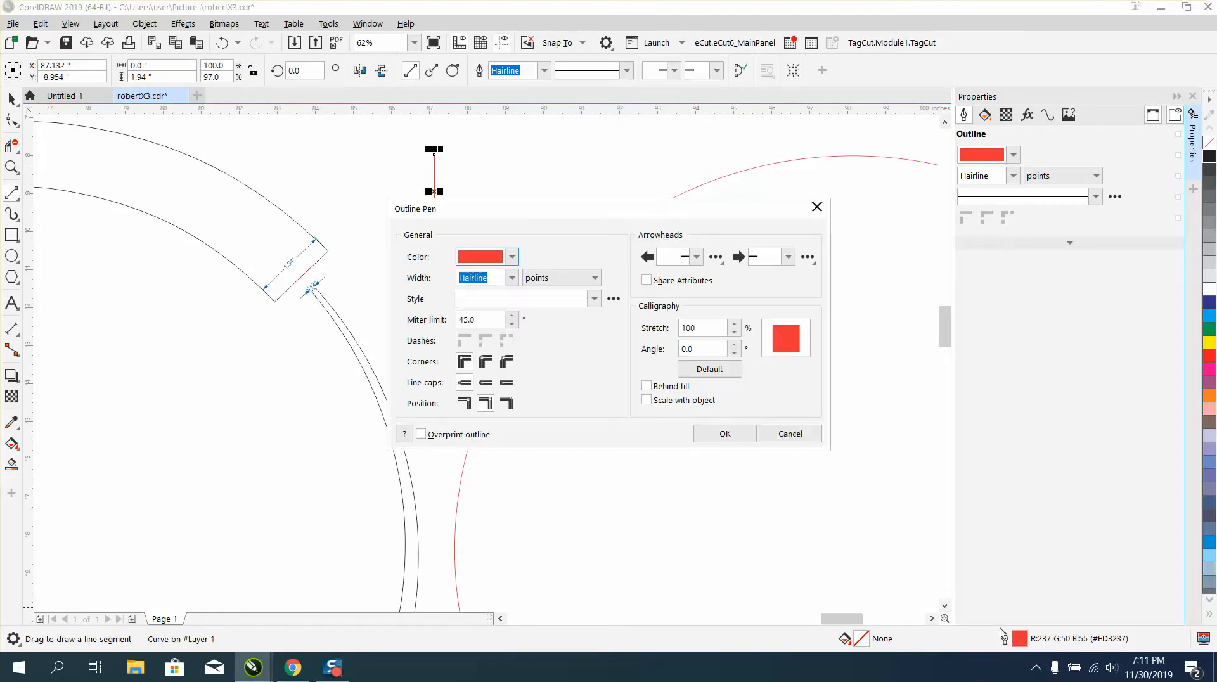
click(511, 278)
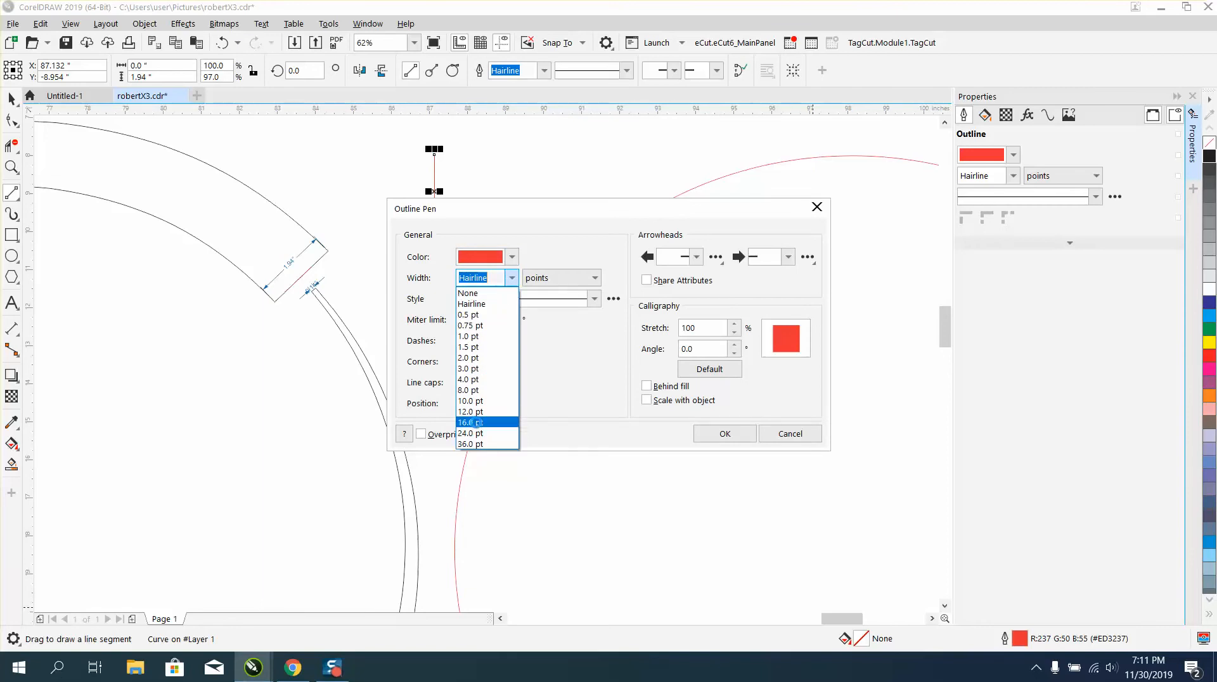
click(472, 422)
click(725, 435)
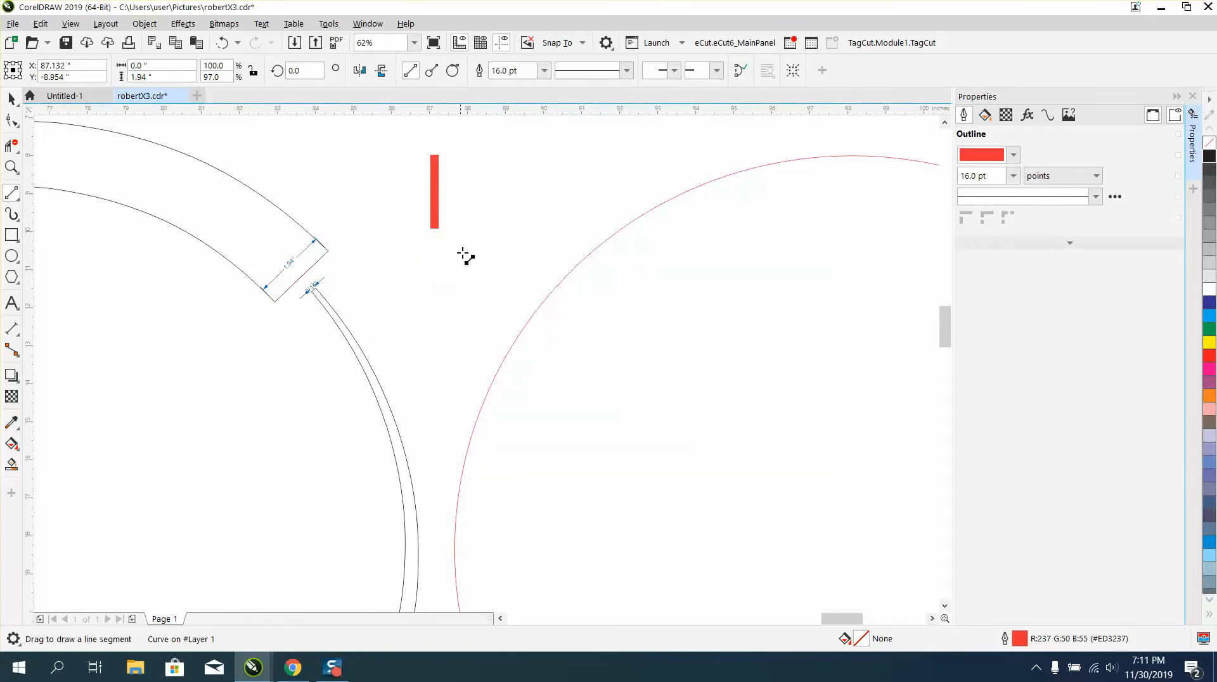
- Draw a short vertical line beside the thick red line and set its length to 0.14 inches
drag(471, 185, 471, 217)
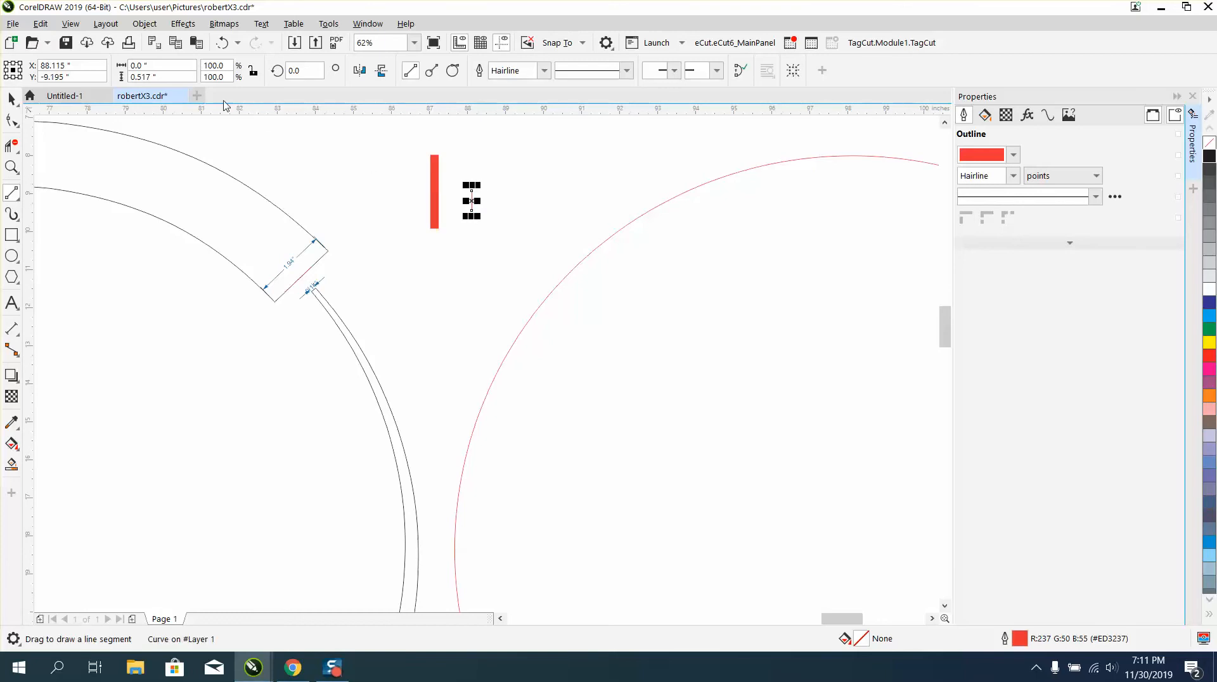
drag(182, 77, 92, 84)
text(.14)
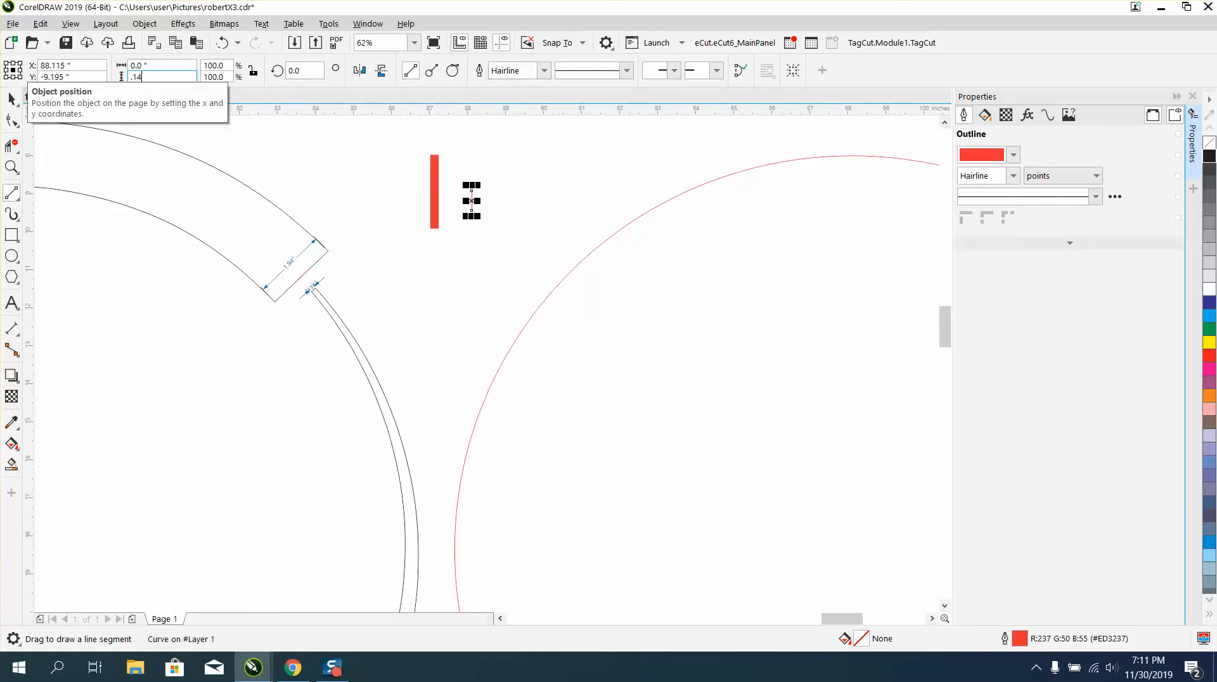
key(Return)
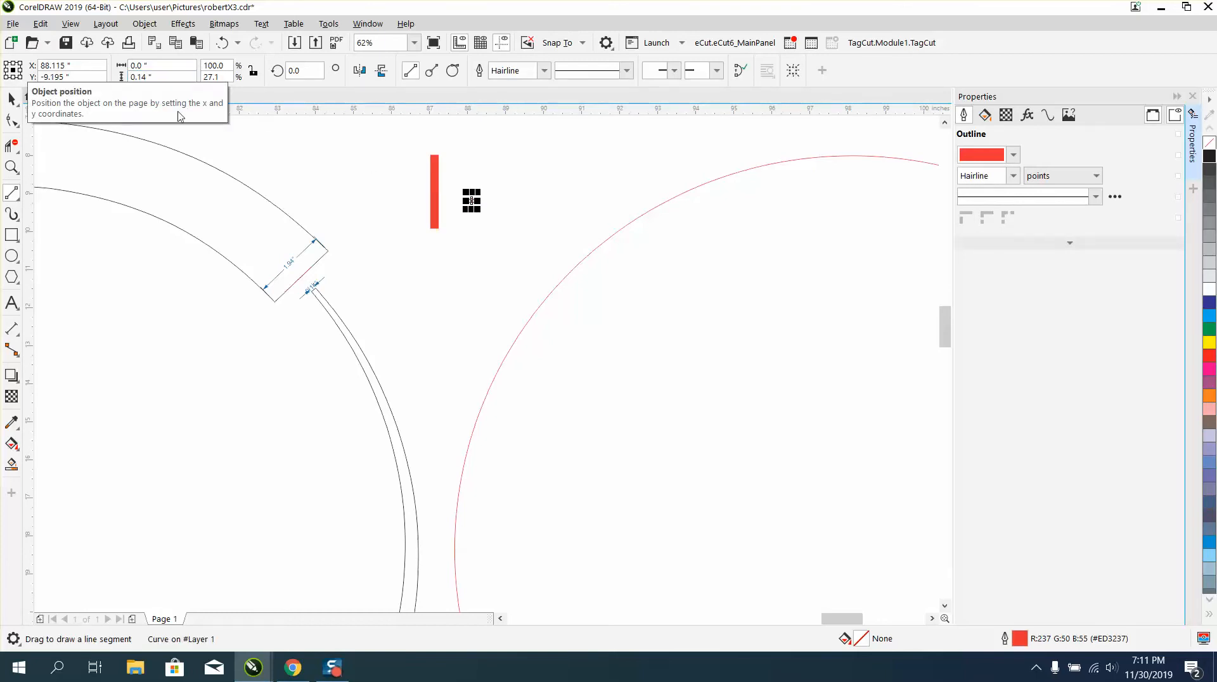
- Give the 0.14-inch line a 16 pt outline in yellow from the CMYK palette
double_click(1019, 639)
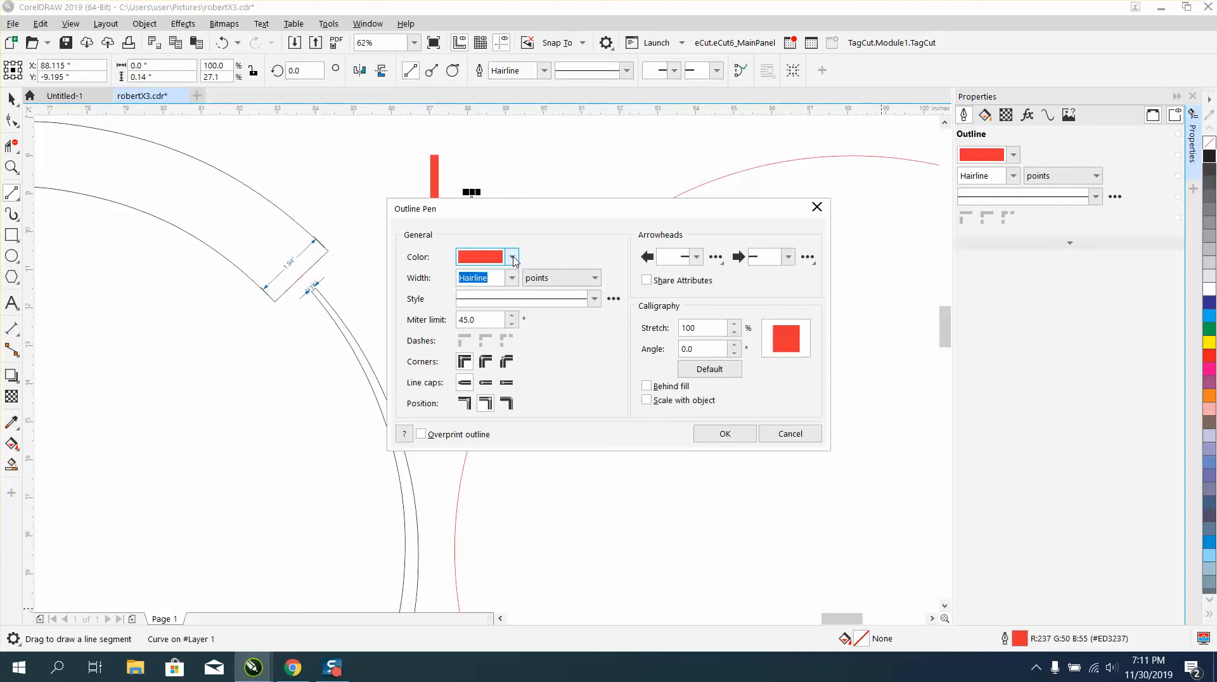
click(512, 277)
click(482, 428)
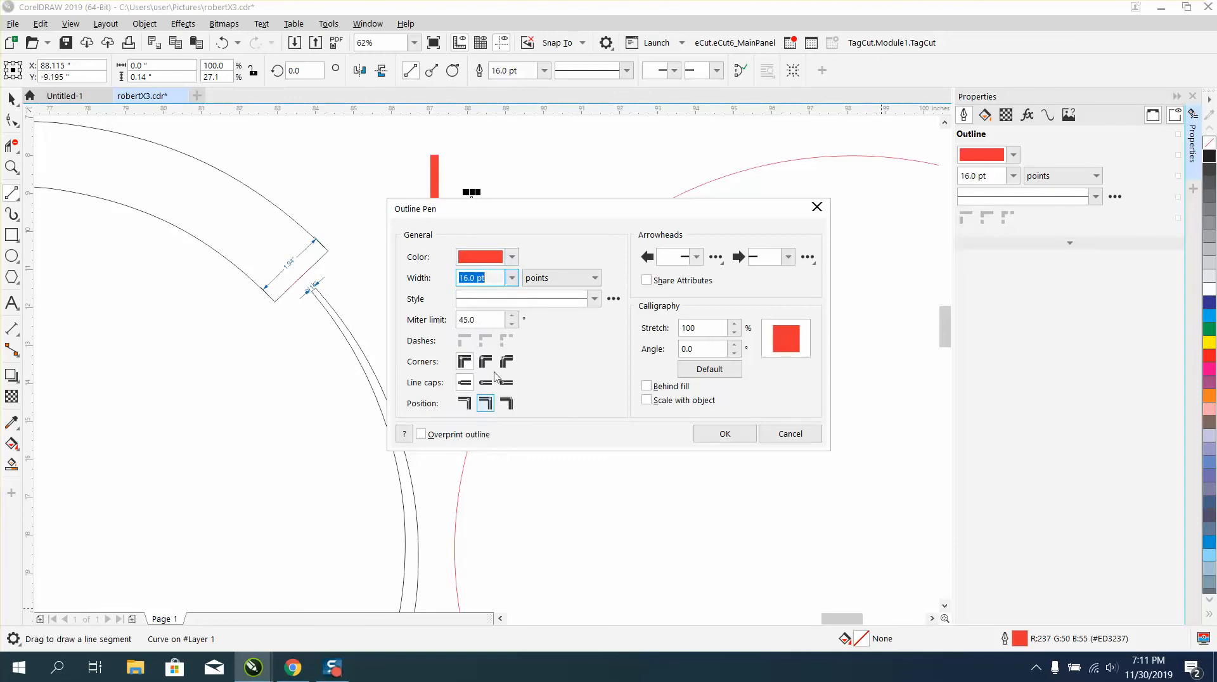
click(512, 258)
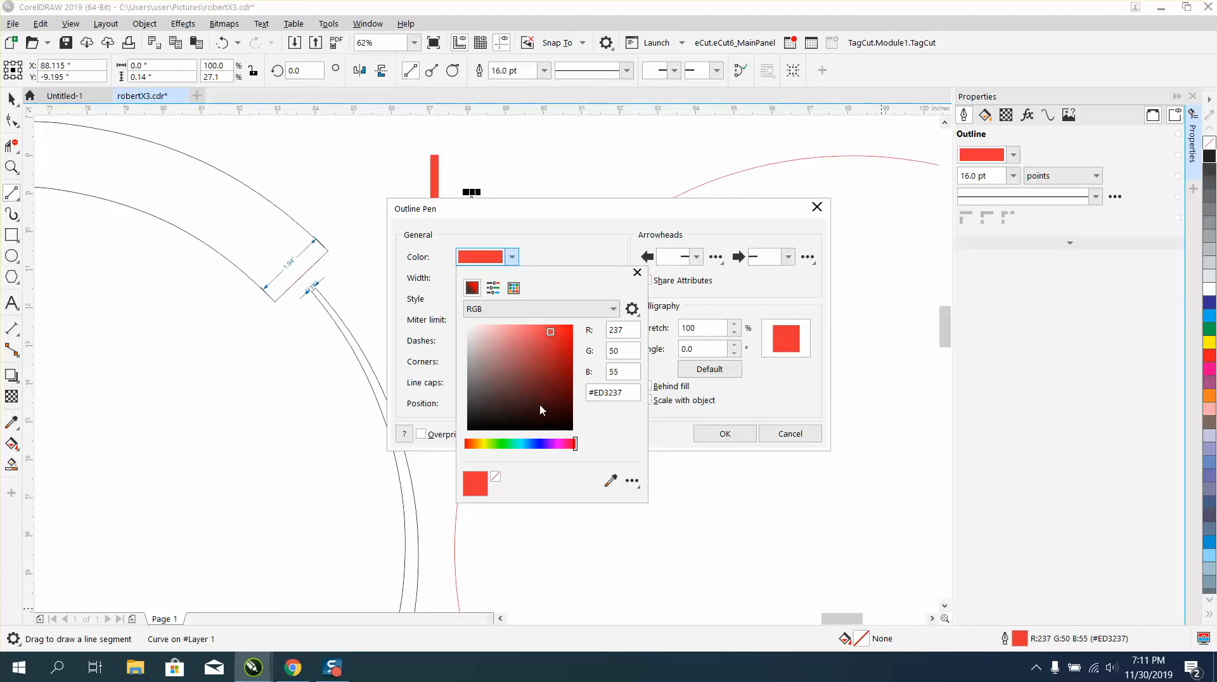
click(513, 288)
click(591, 350)
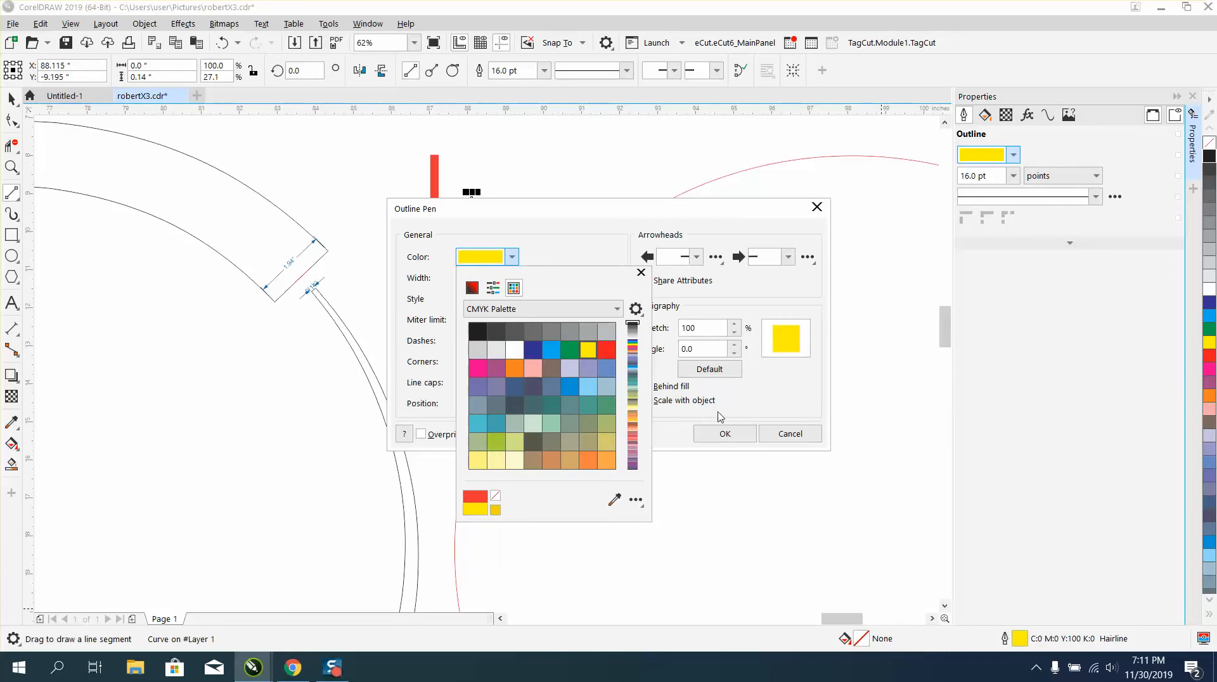
click(722, 432)
click(736, 433)
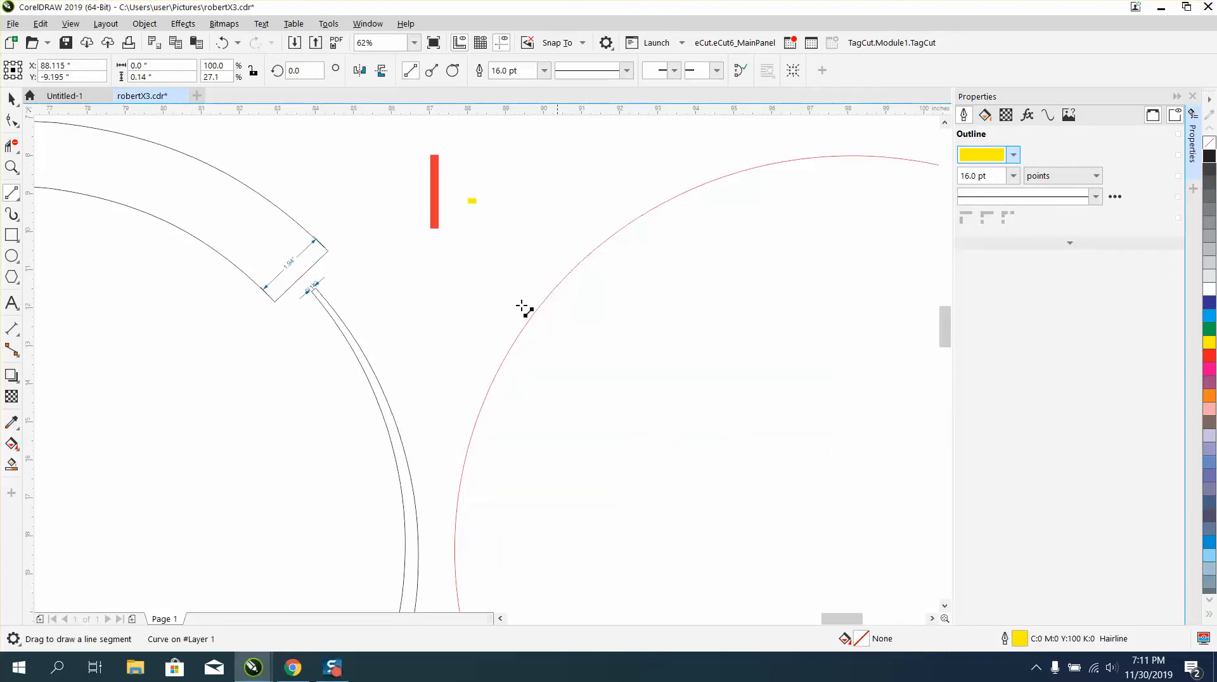
- Move the short yellow line to the far side of the open circle, level with the red line, and select both lines
scroll(381, 173, down, 2)
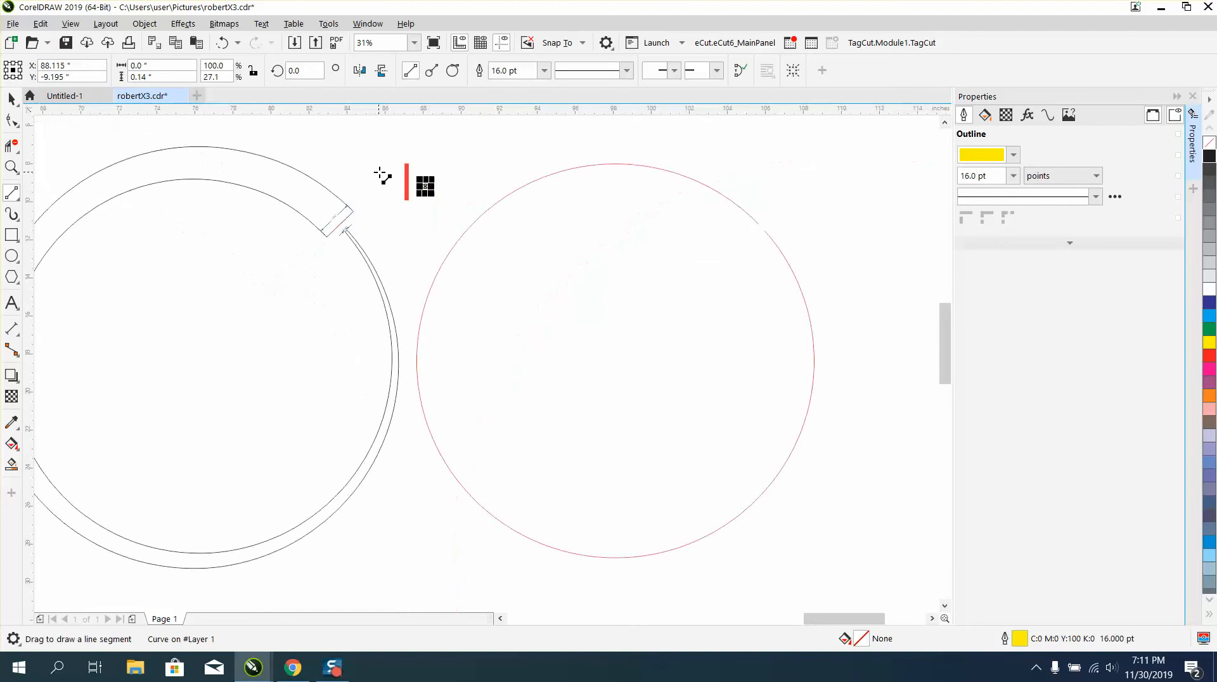
click(10, 98)
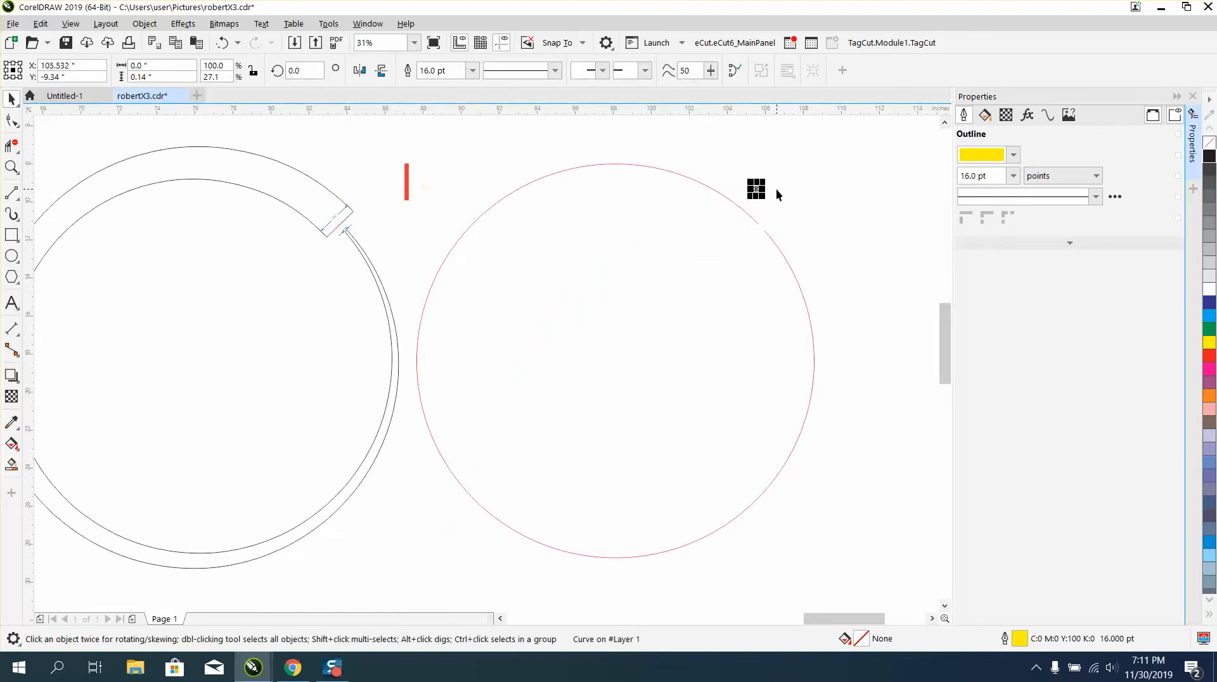
drag(377, 143, 500, 211)
drag(791, 222, 792, 222)
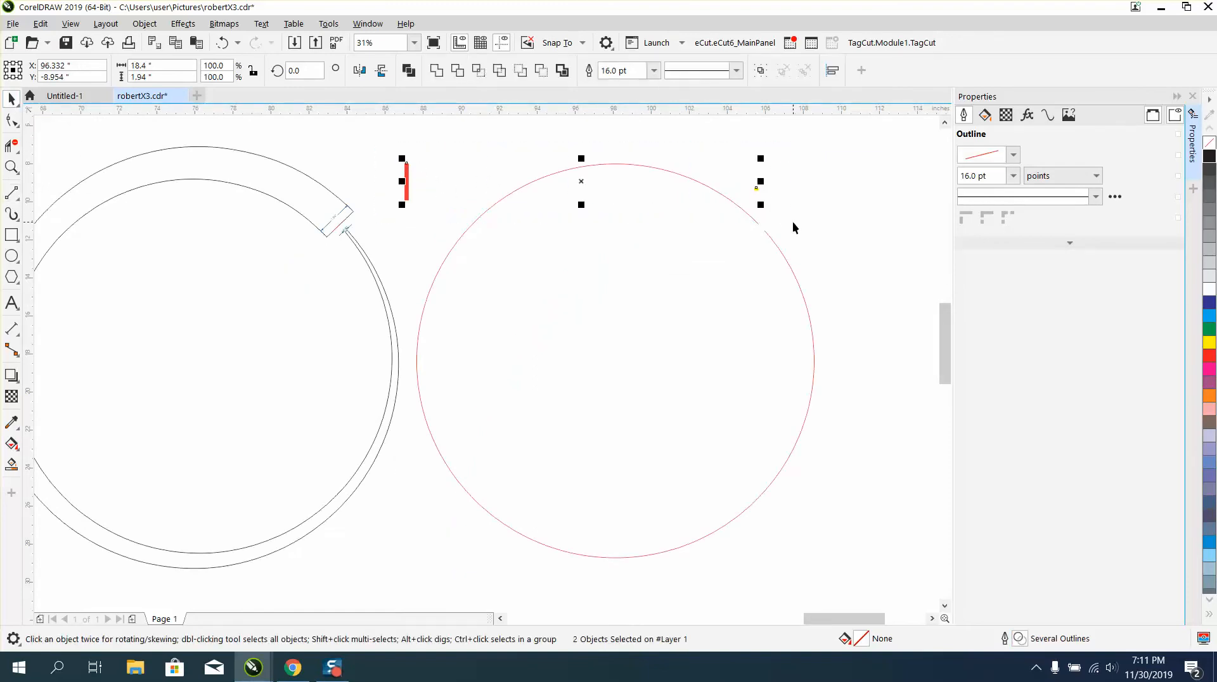
- Blend the red and yellow lines with 600 steps and move the blend just above the open circle
click(1192, 96)
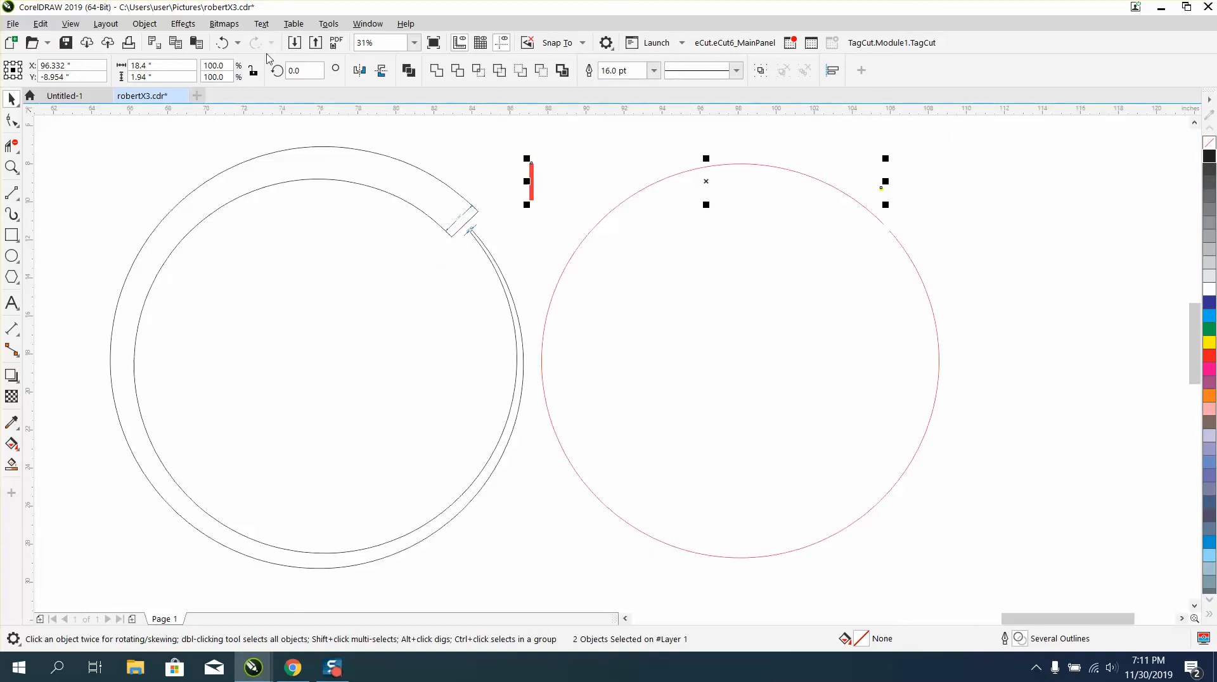
click(144, 24)
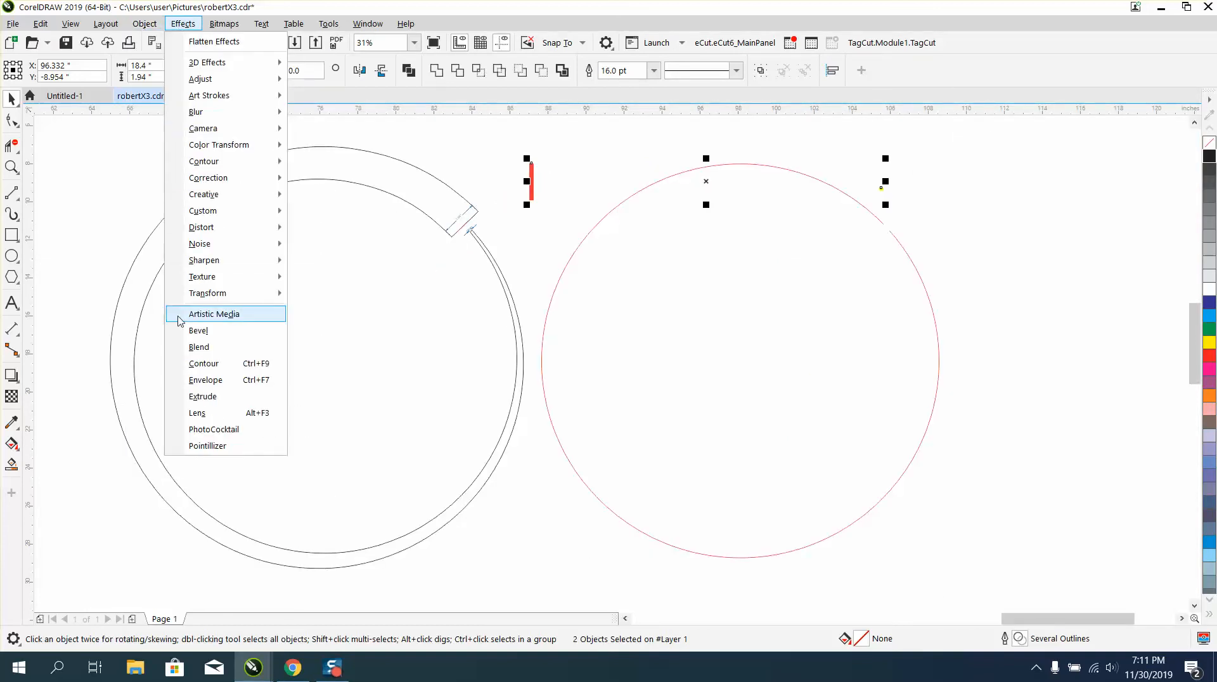
click(192, 346)
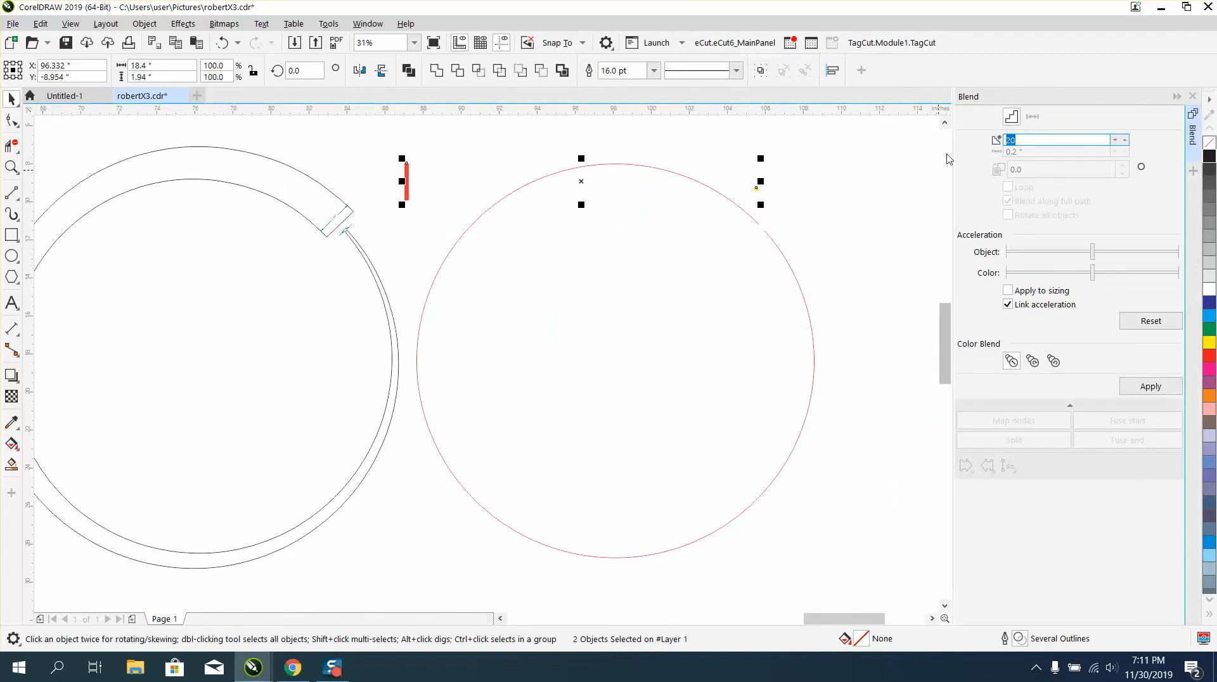
click(1150, 387)
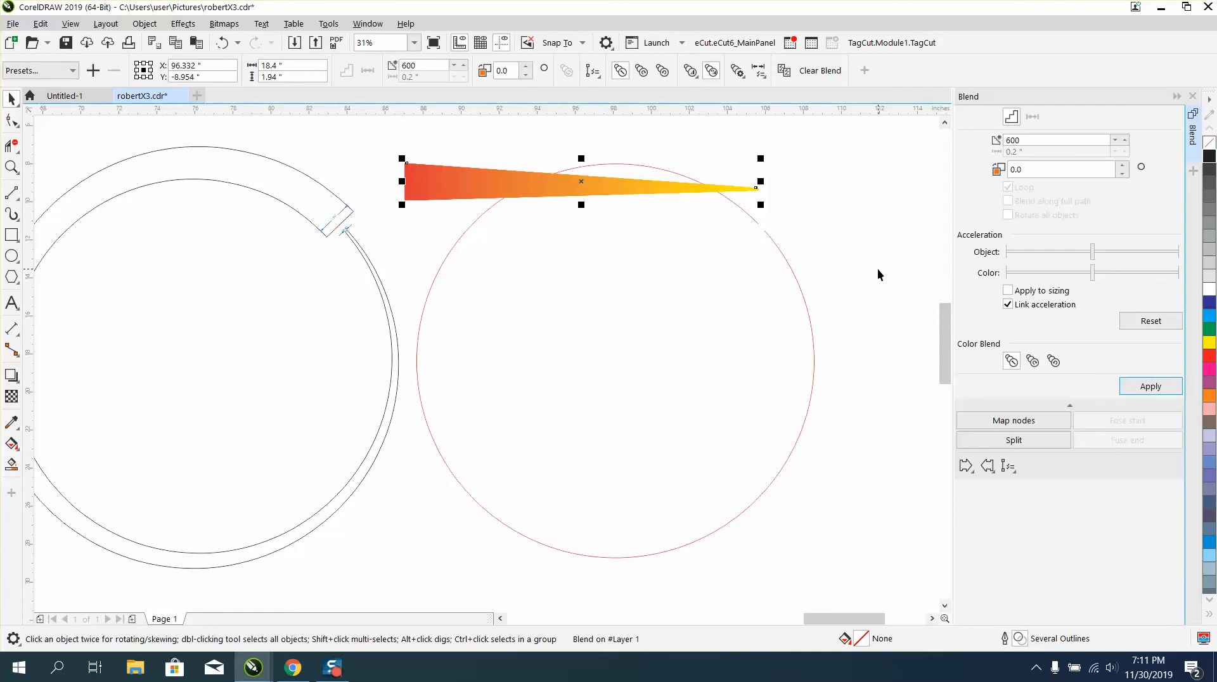
drag(578, 187, 616, 146)
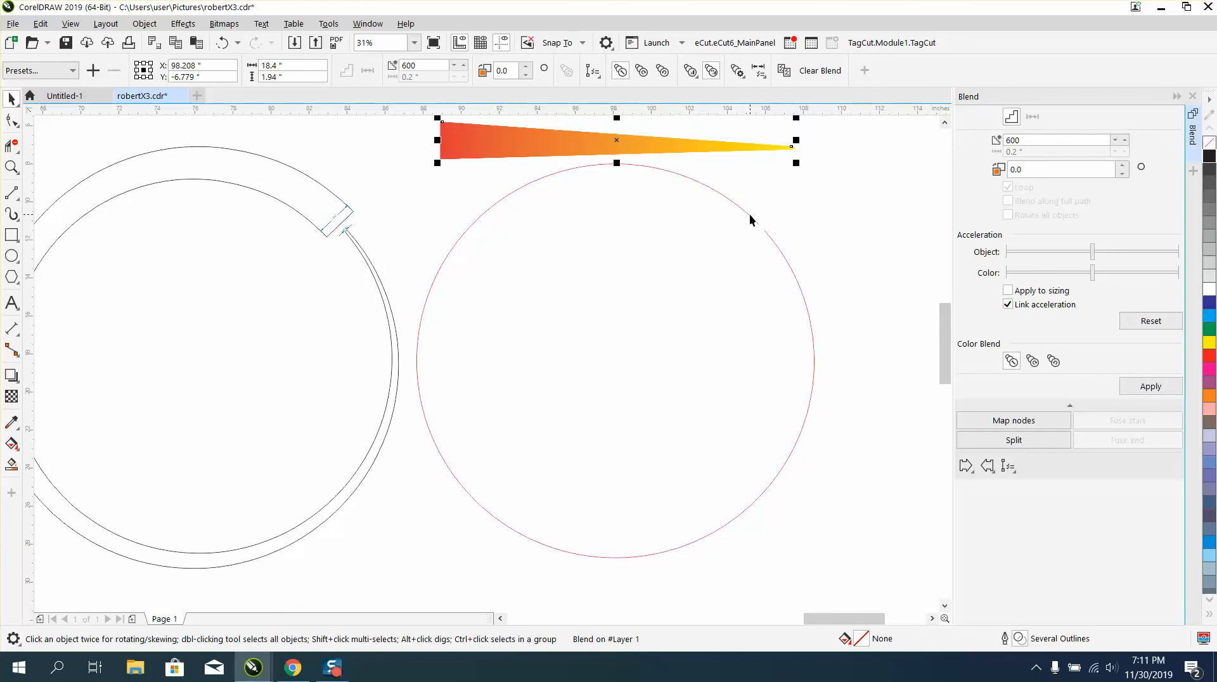
- Look up the open circle's curve length in its curve properties
click(749, 214)
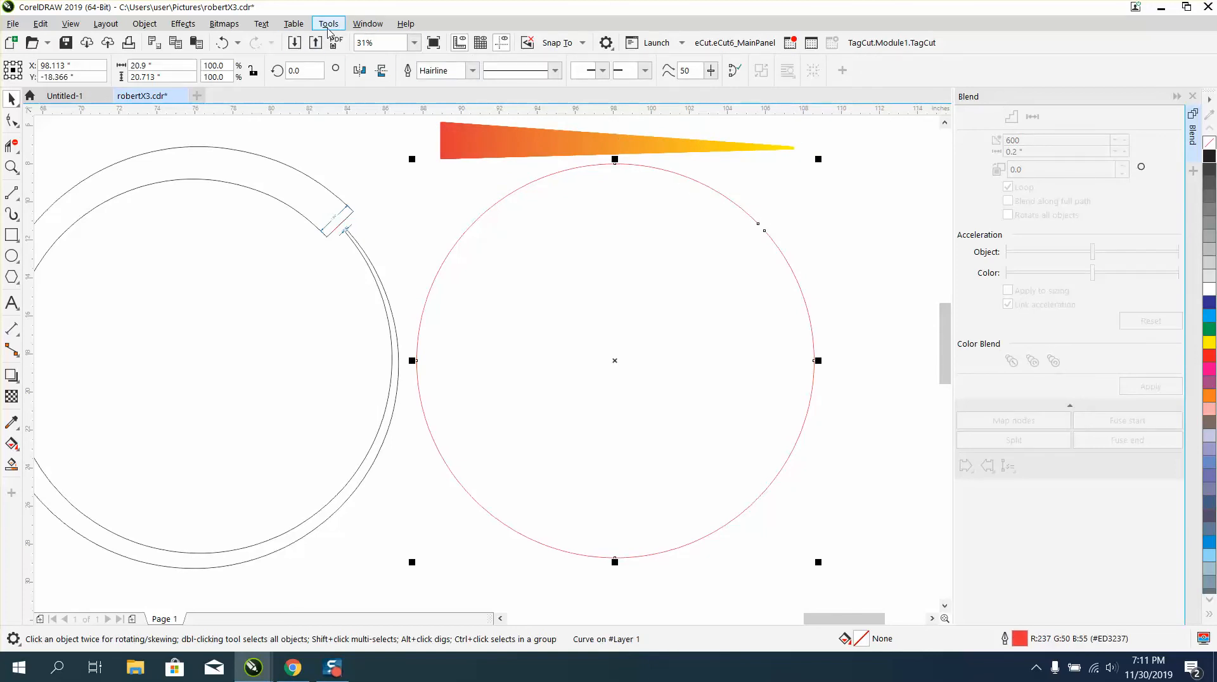
click(368, 23)
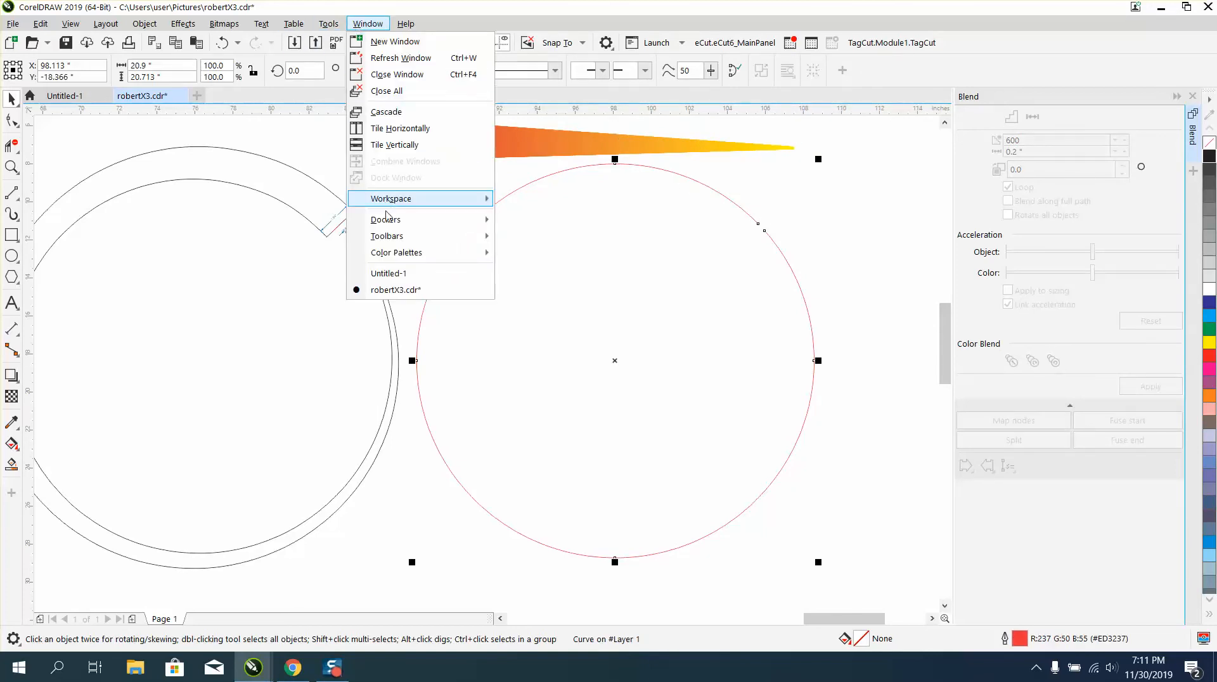
mouse_move(388, 222)
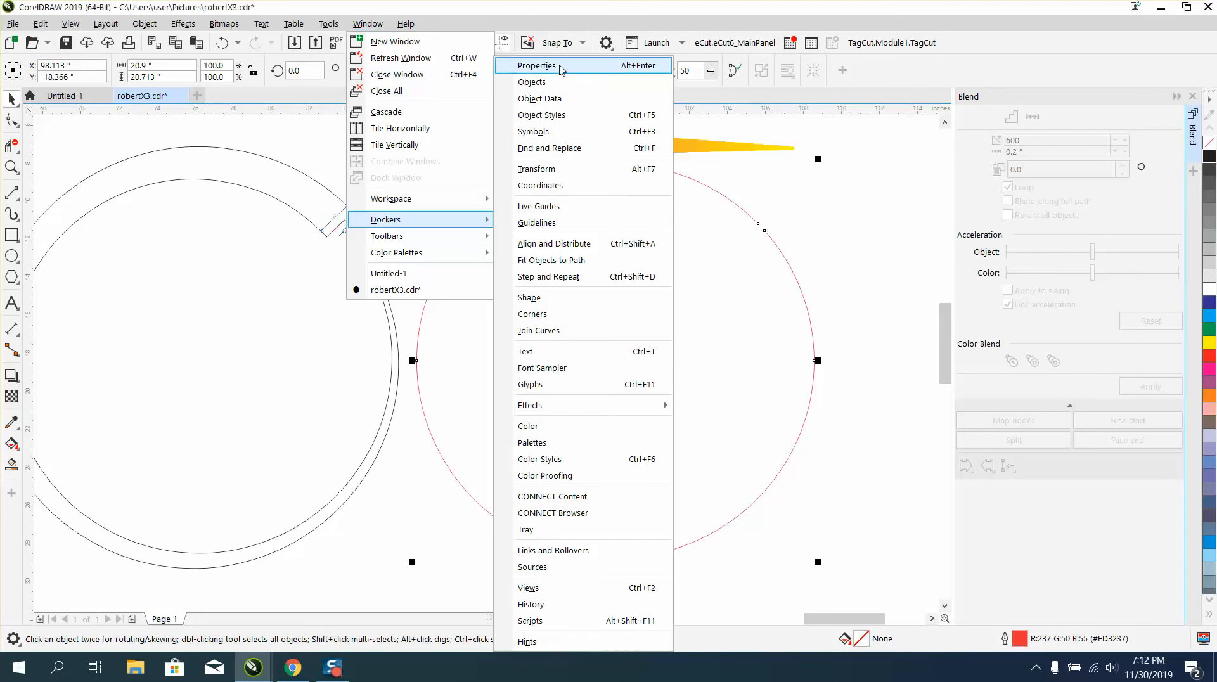
click(537, 65)
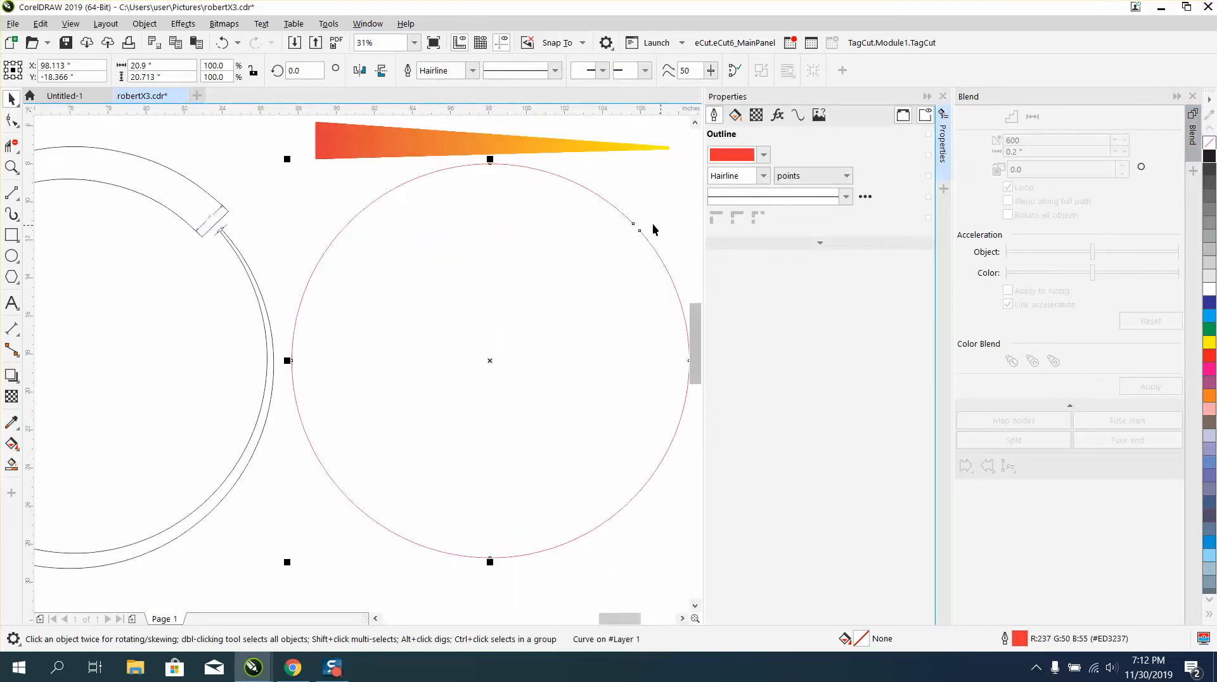
click(797, 116)
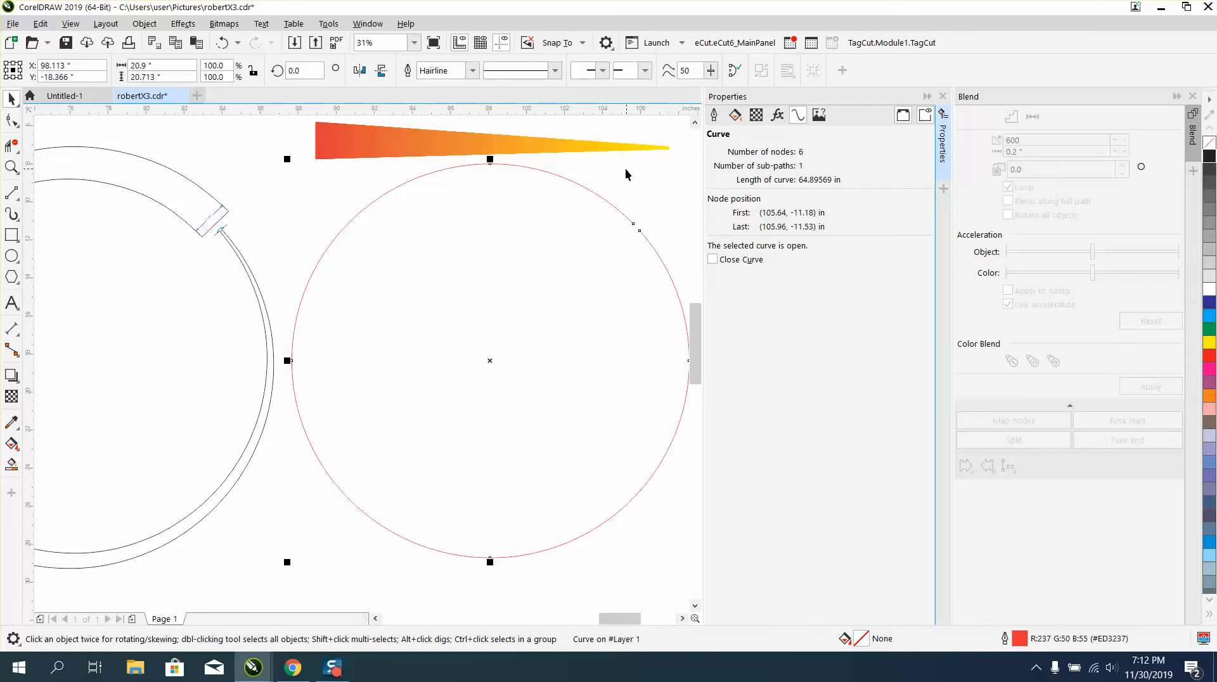
- Compare the blend's object size with the length of the open circle's curve
click(579, 145)
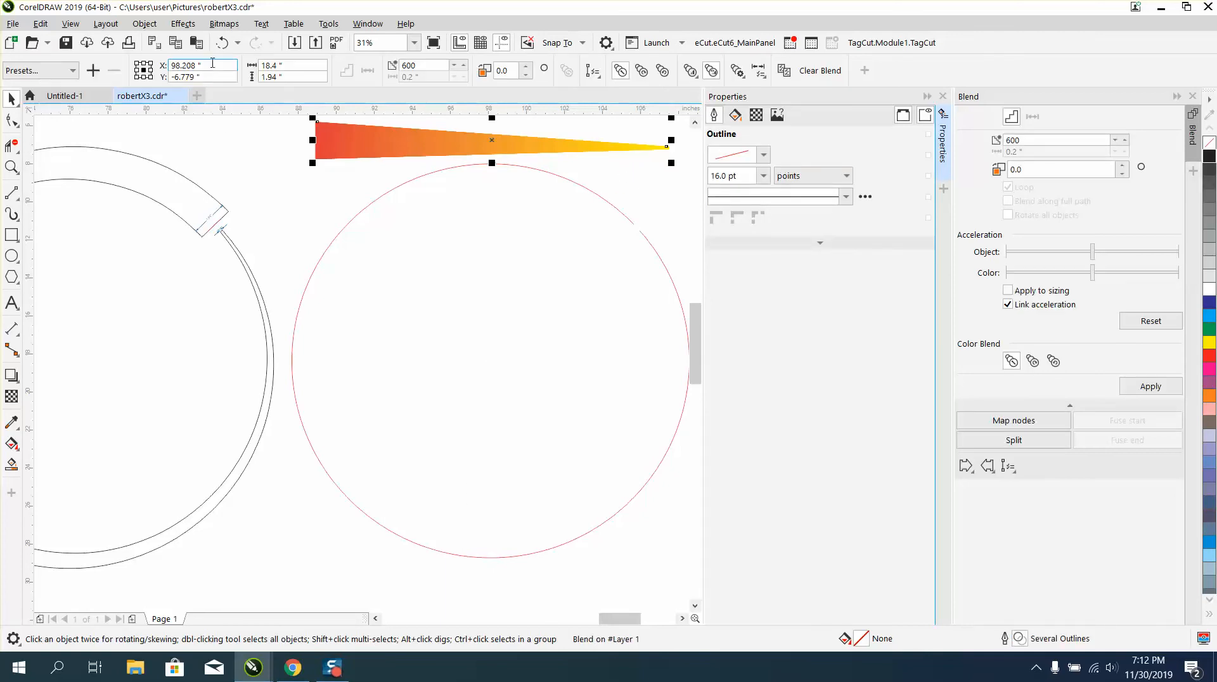
drag(213, 64, 163, 67)
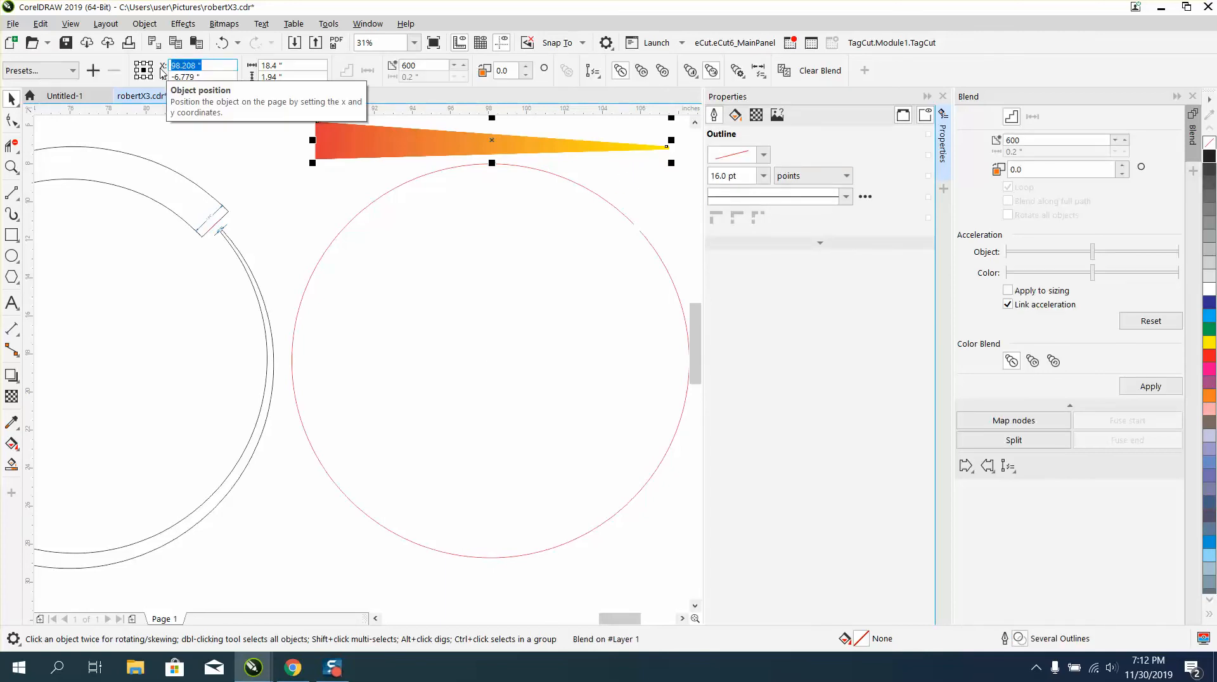
click(218, 140)
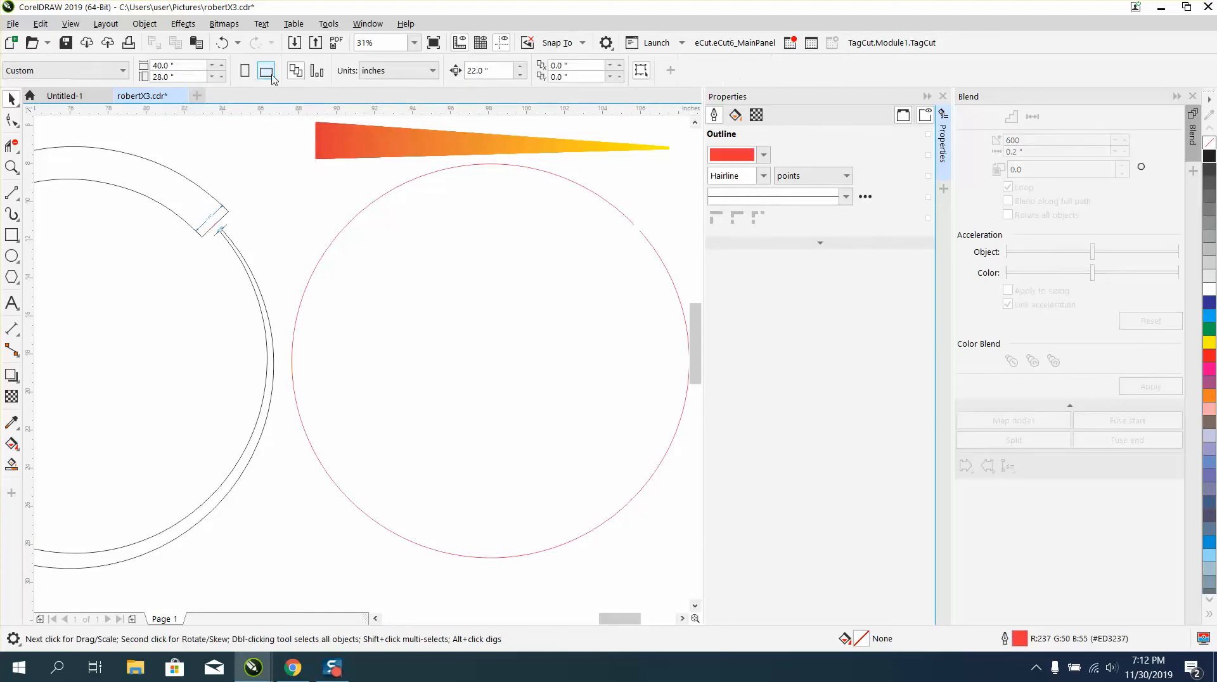
click(390, 137)
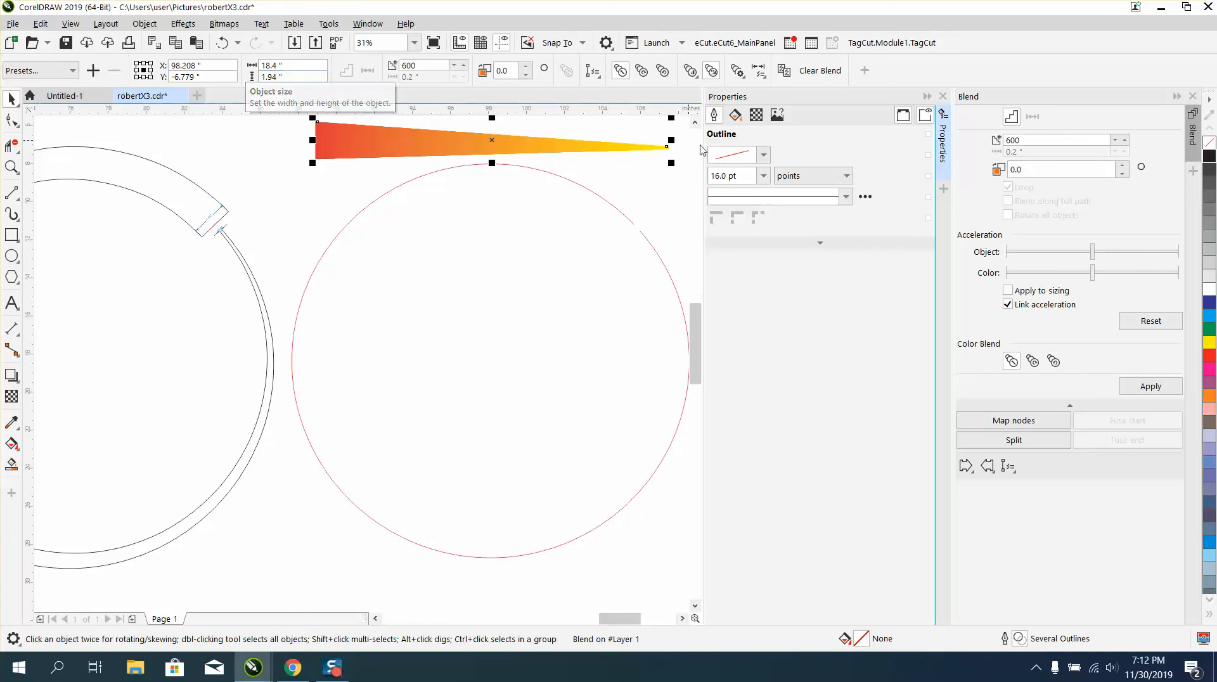
click(588, 188)
click(799, 117)
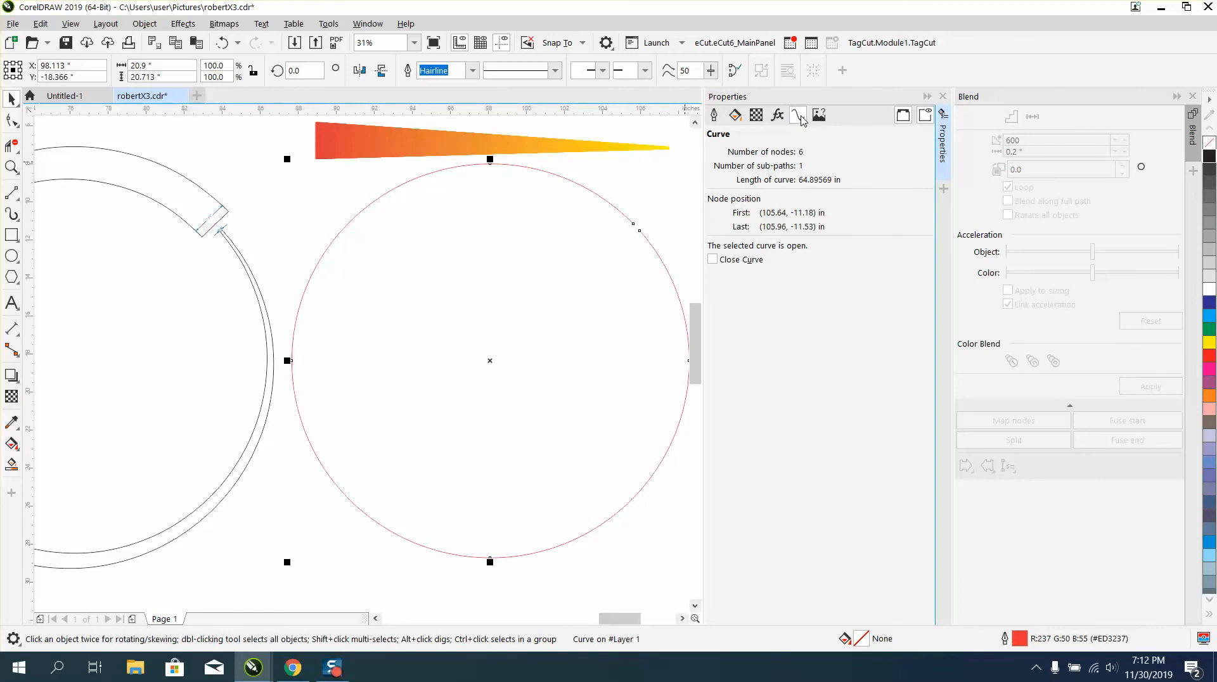
- Set the blend's width to 64.89 inches to match the open circle's curve length
click(356, 148)
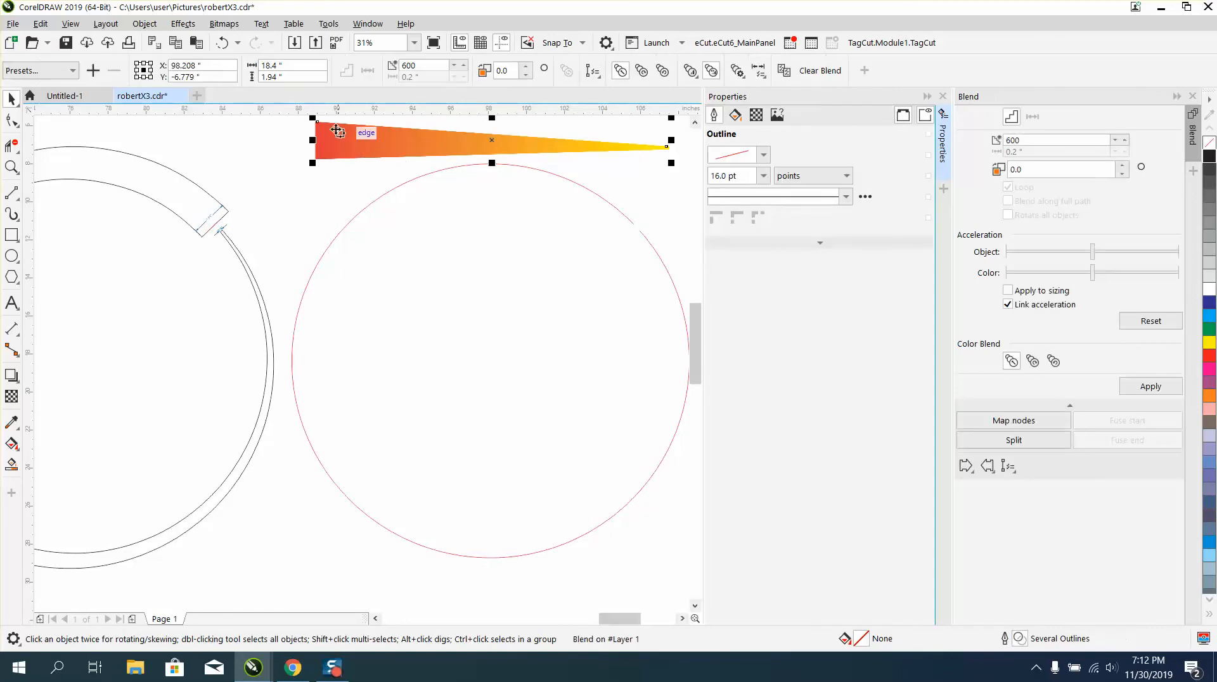
click(290, 70)
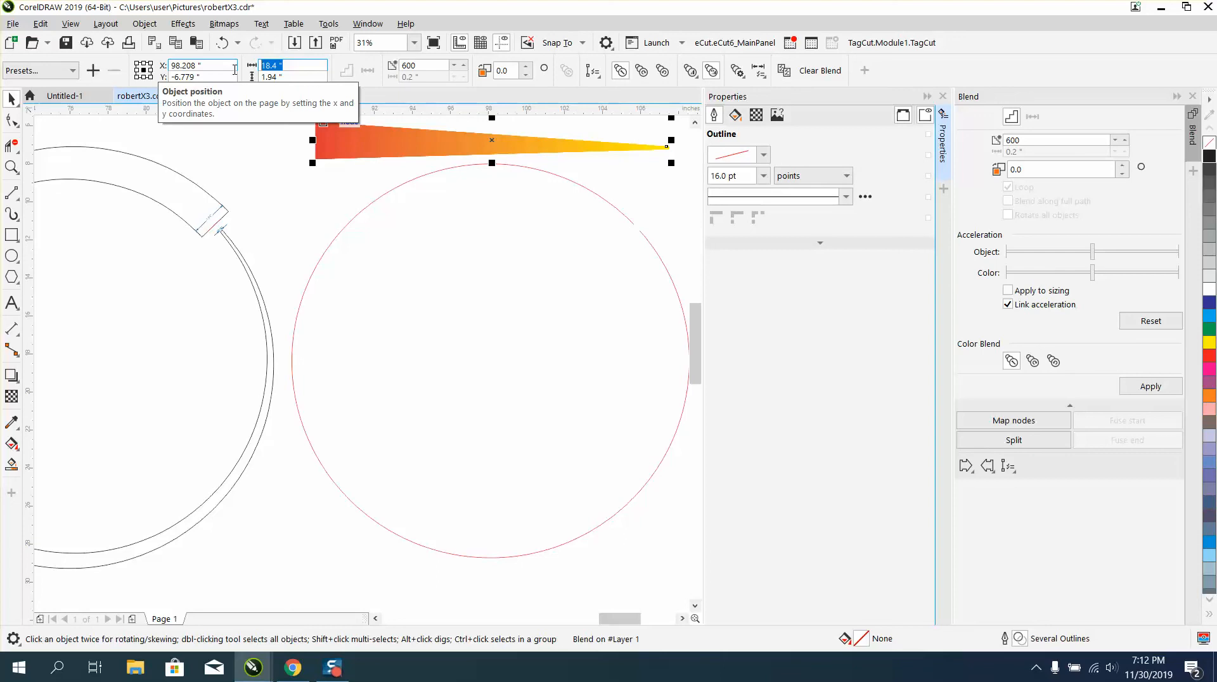
text(64.89)
key(Return)
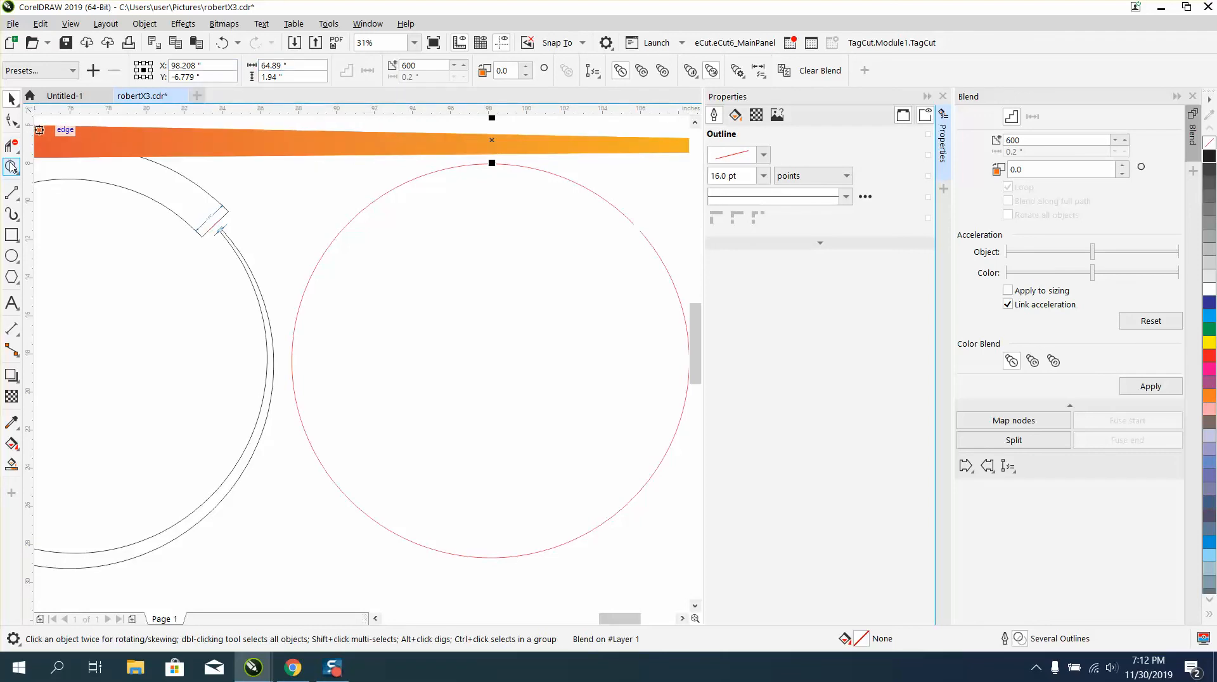
- Move the stretched blend up clear of the two circles and close the Properties and Blend dockers
click(12, 167)
drag(197, 126, 279, 175)
scroll(280, 175, down, 6)
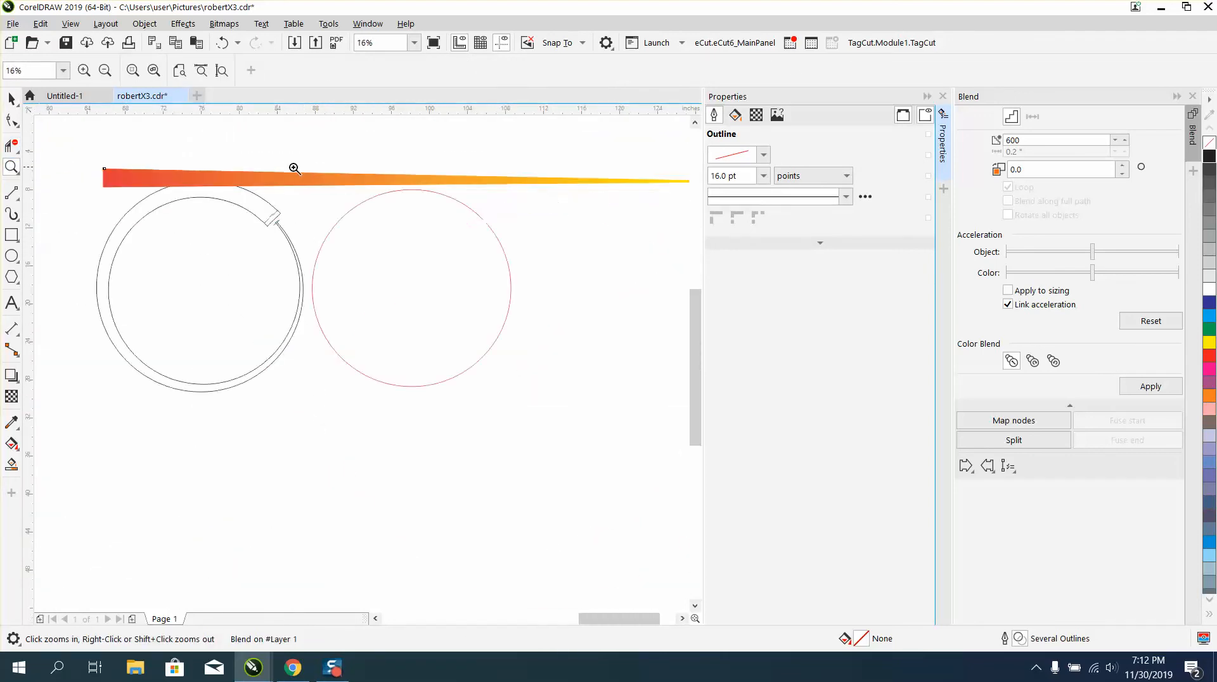
click(12, 98)
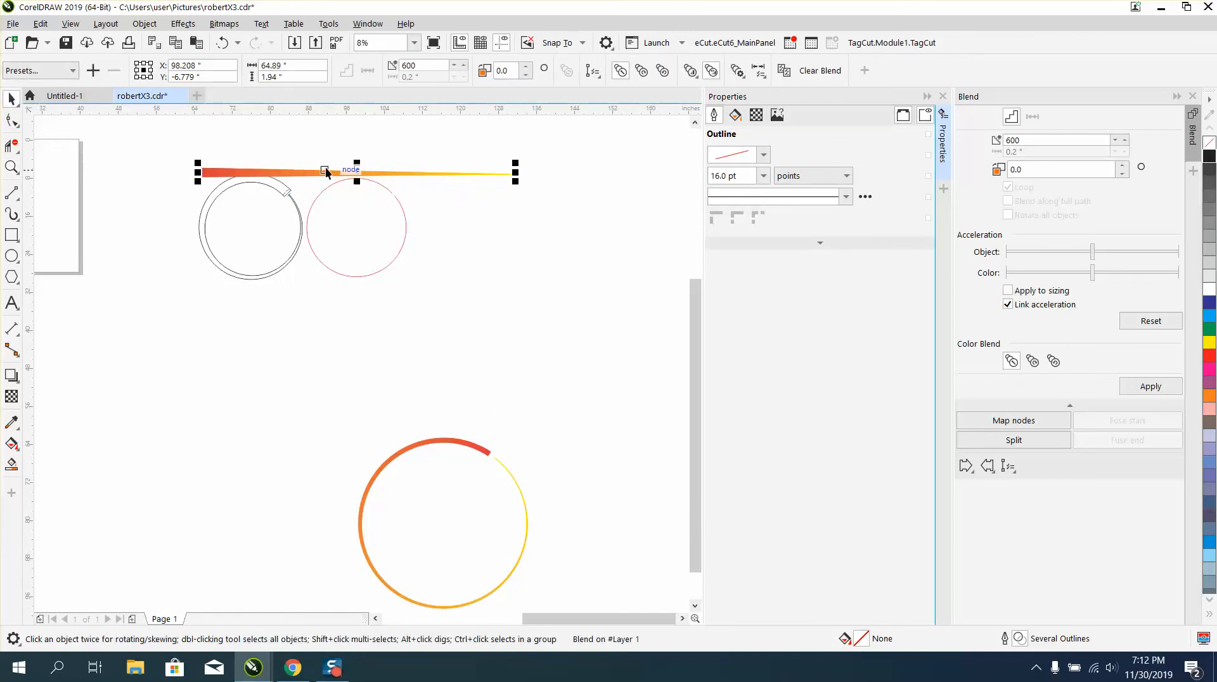
drag(353, 170, 427, 141)
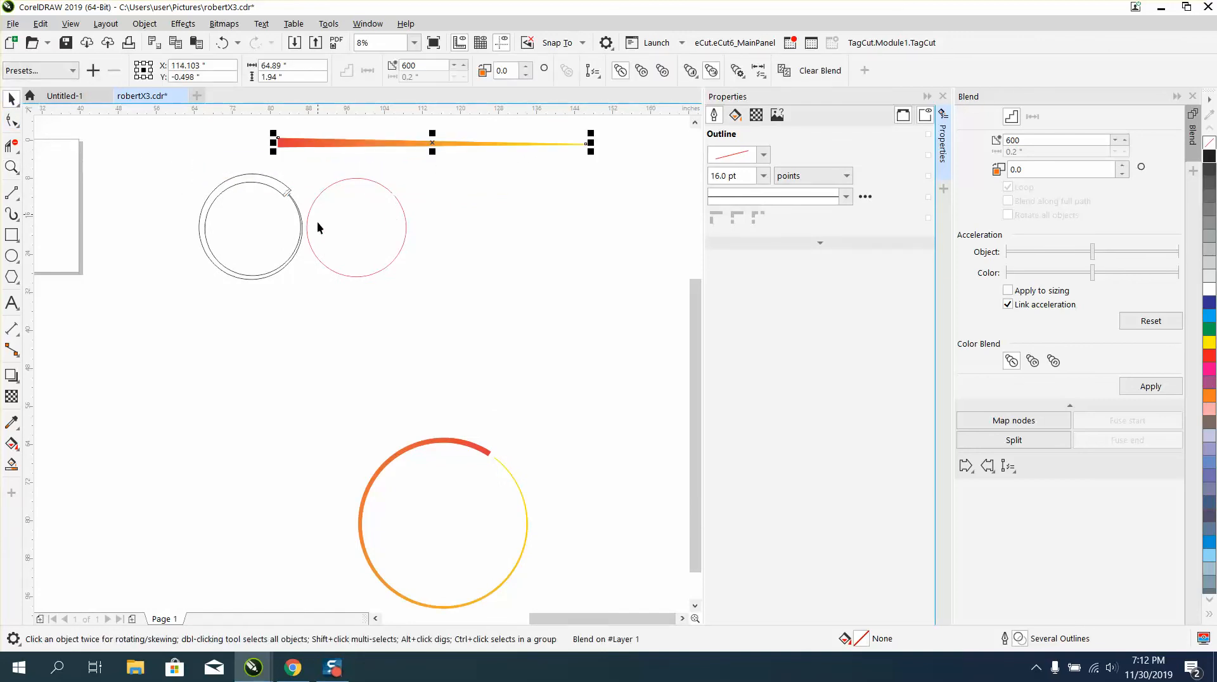
click(1192, 96)
click(1192, 97)
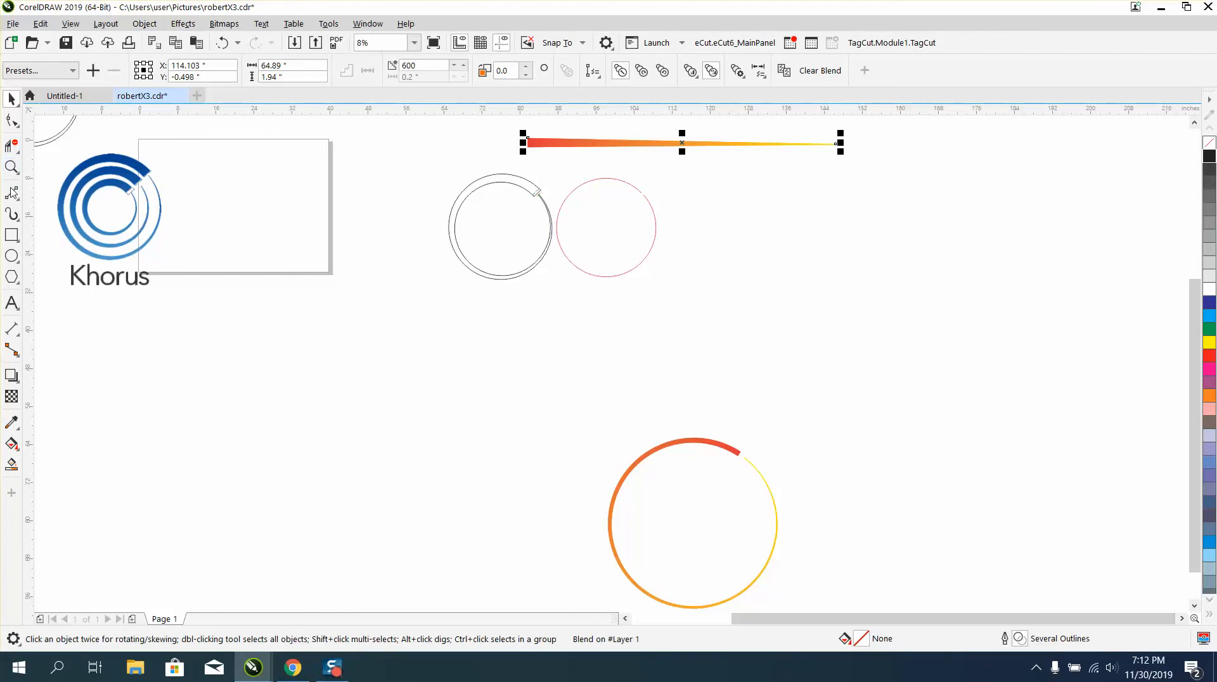
- Save the blend as a custom Artistic Media brush named circleline6
click(12, 213)
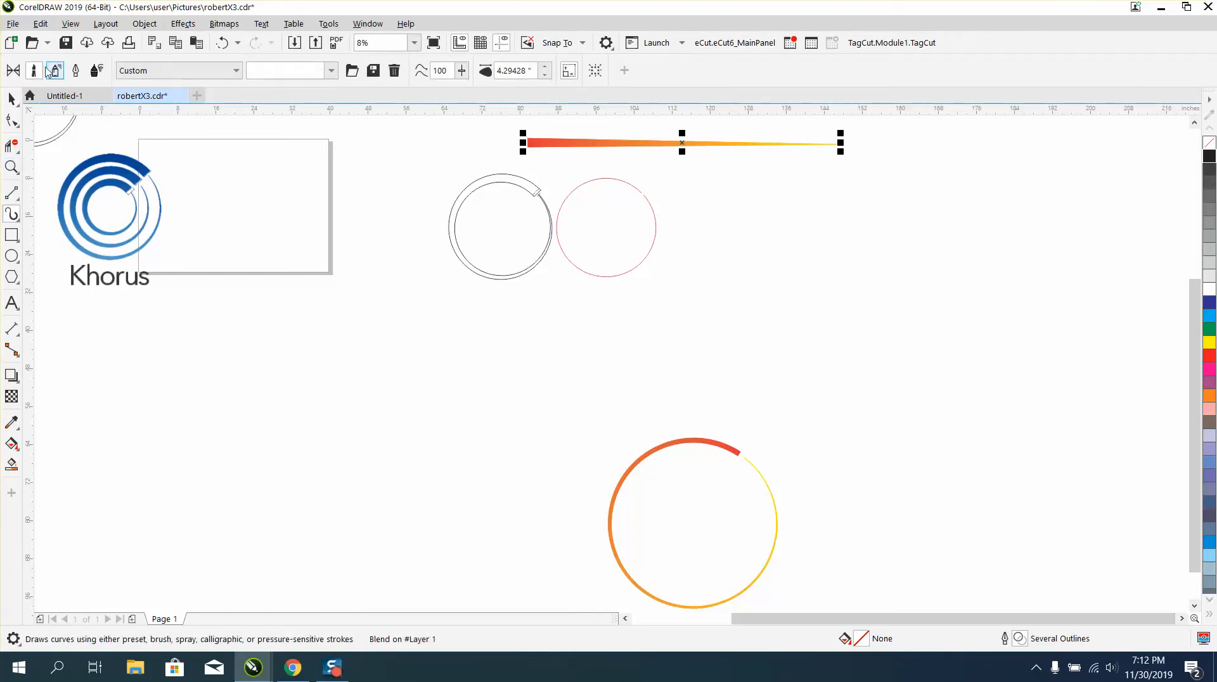
click(374, 73)
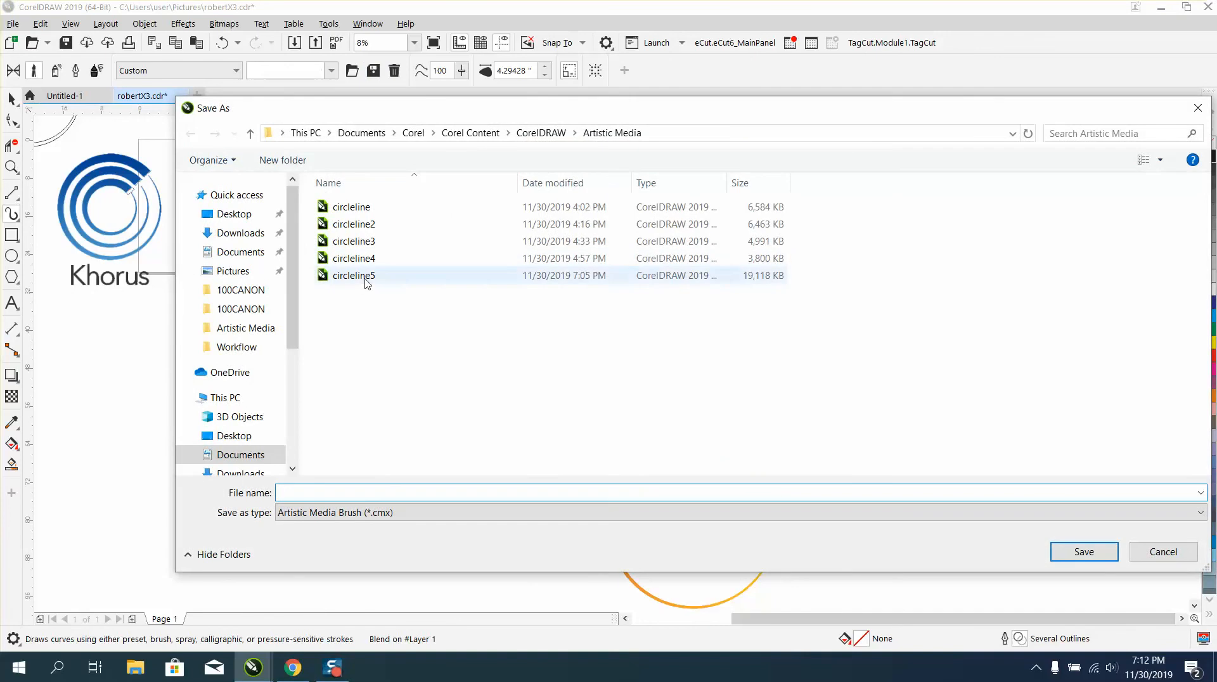
click(371, 276)
double_click(356, 492)
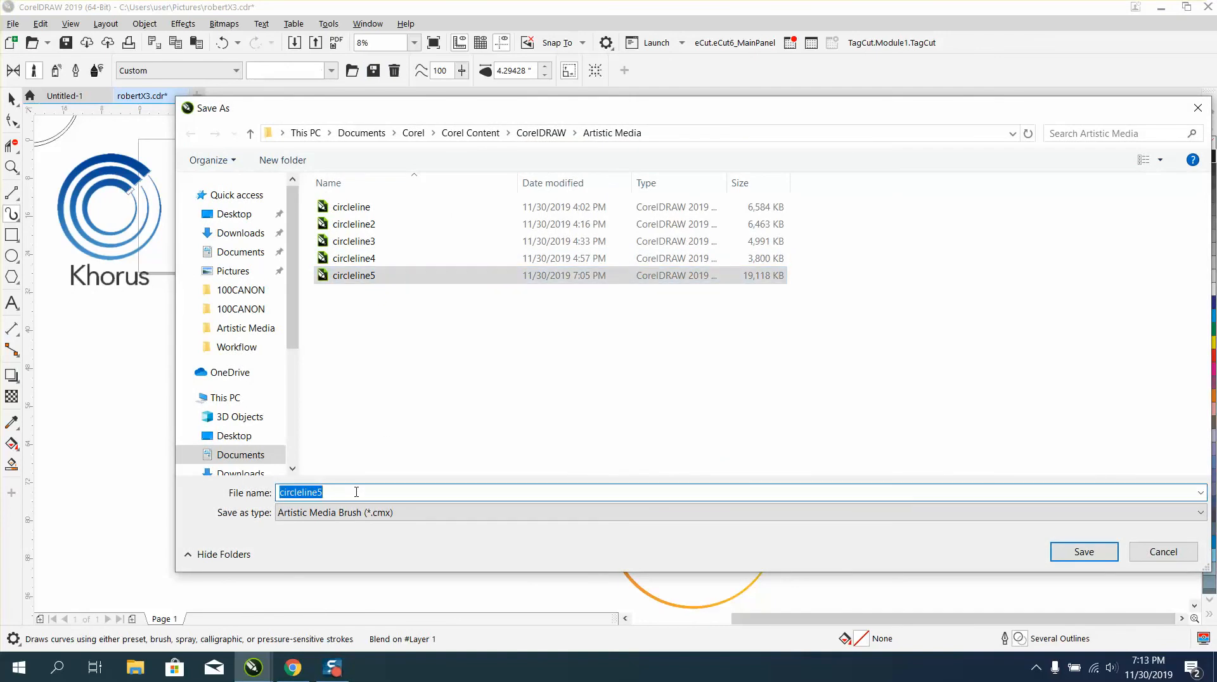
click(356, 493)
key(BackSpace)
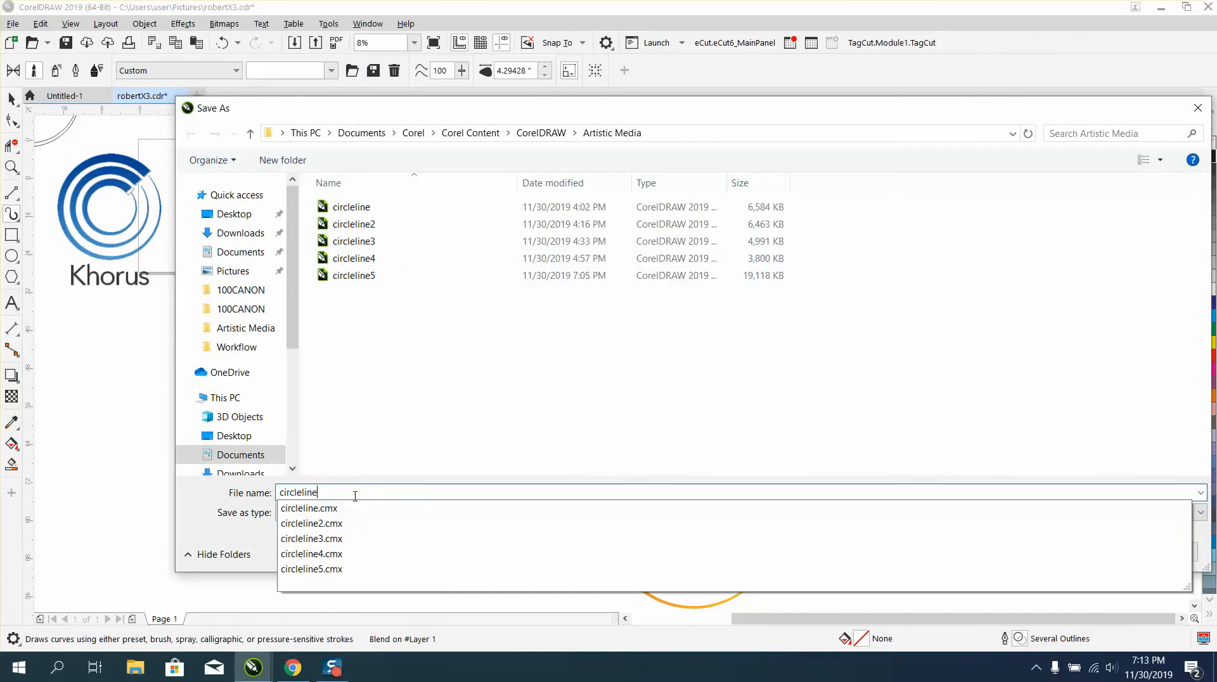
text(6)
click(1063, 555)
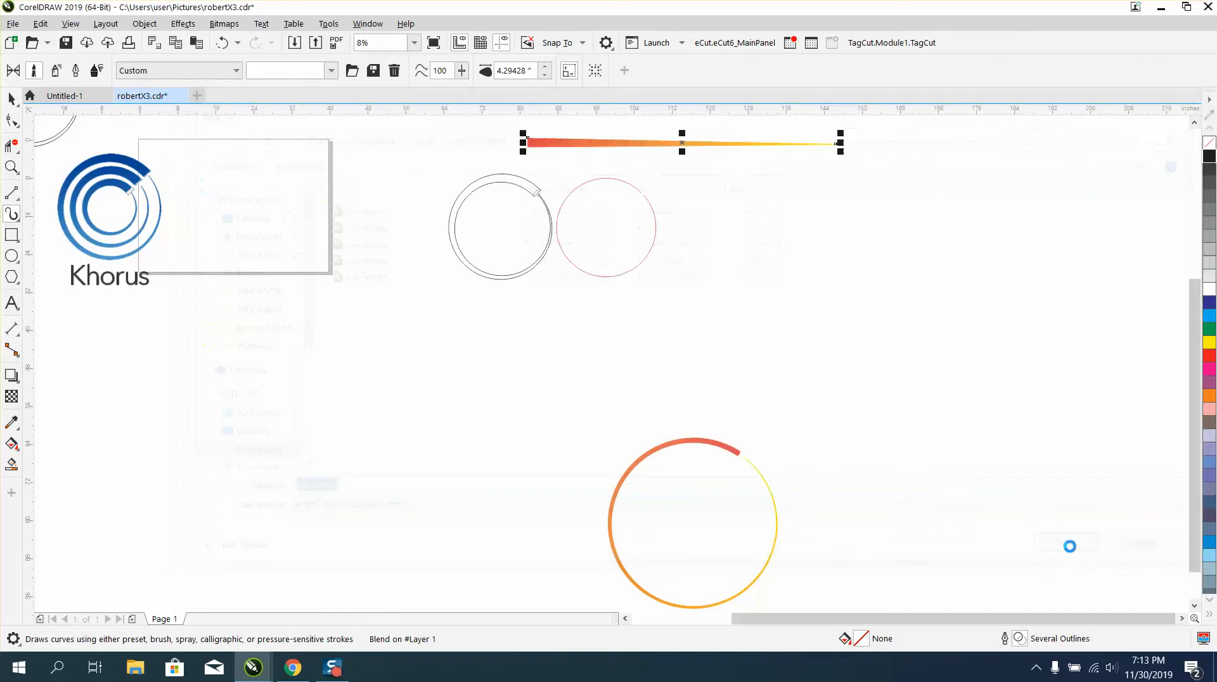
- Apply the saved circleline6 brush to the open circle and set its stroke width to 1.94 inches
click(654, 216)
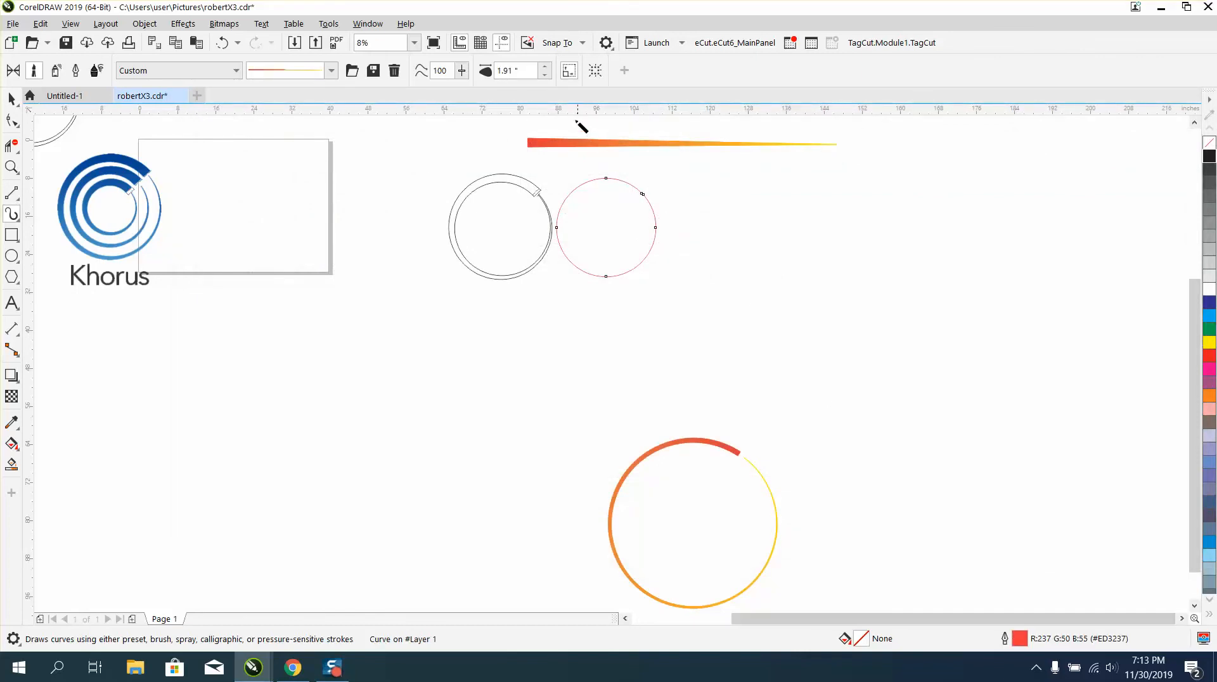
click(546, 67)
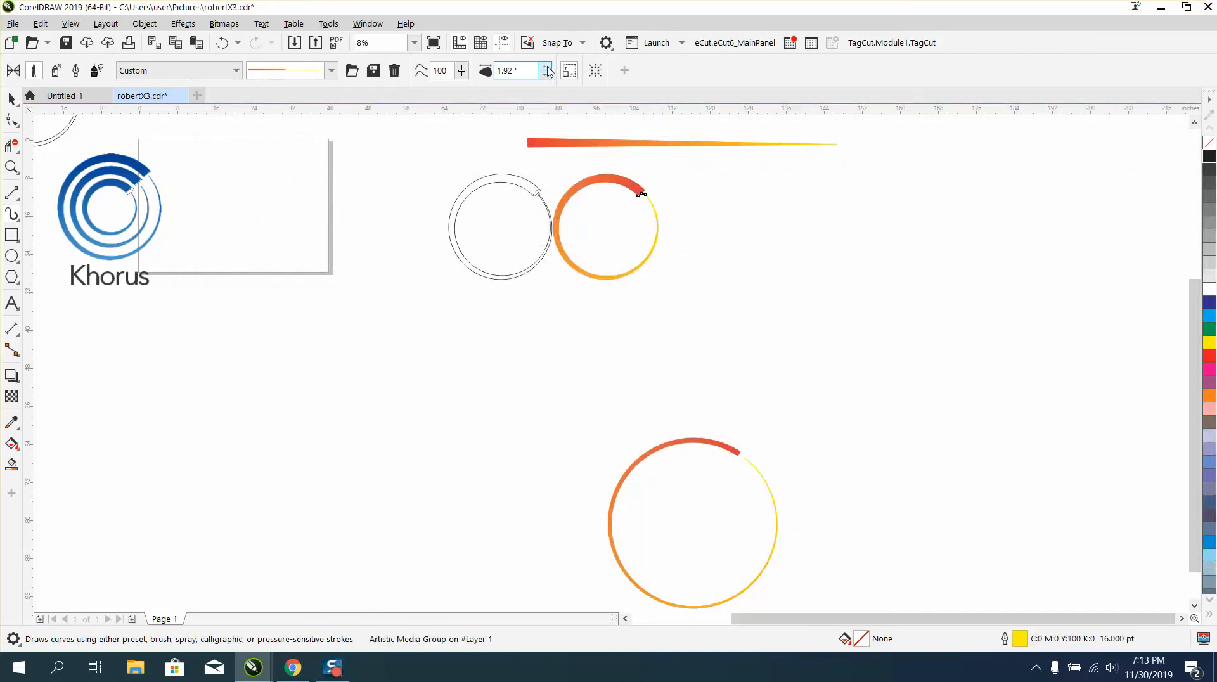
click(546, 66)
- Move the red-to-yellow tapered ring slightly farther away from the black outlined ring
click(11, 167)
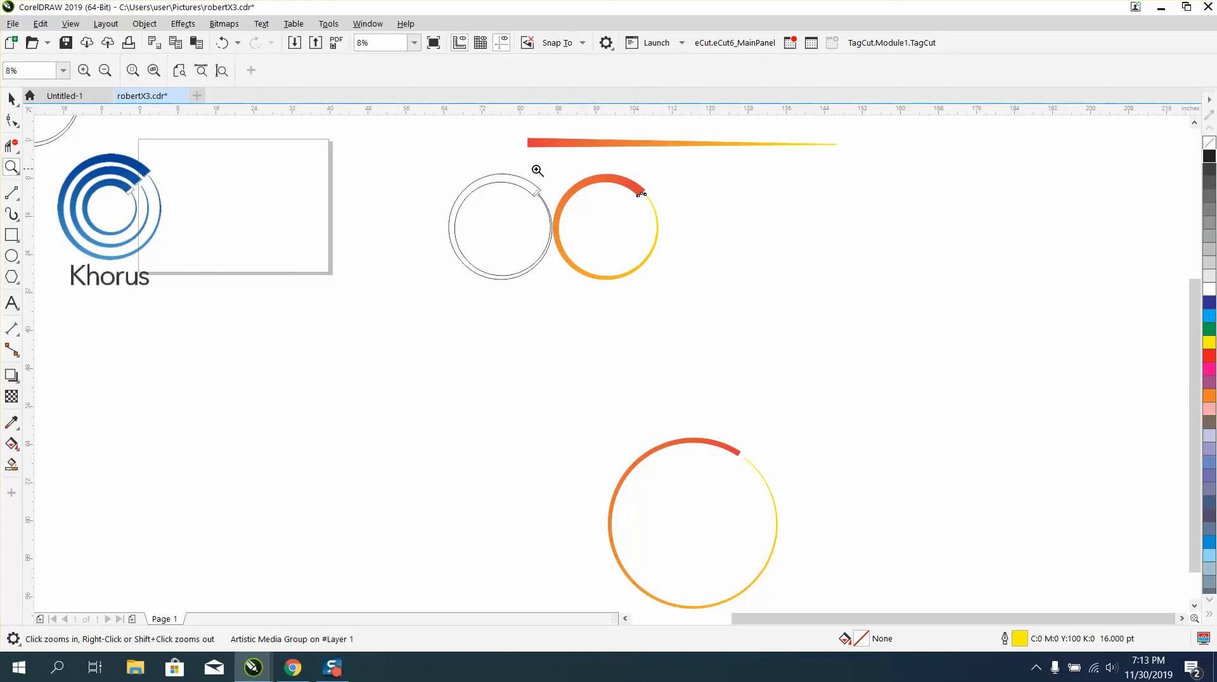
drag(540, 168, 740, 297)
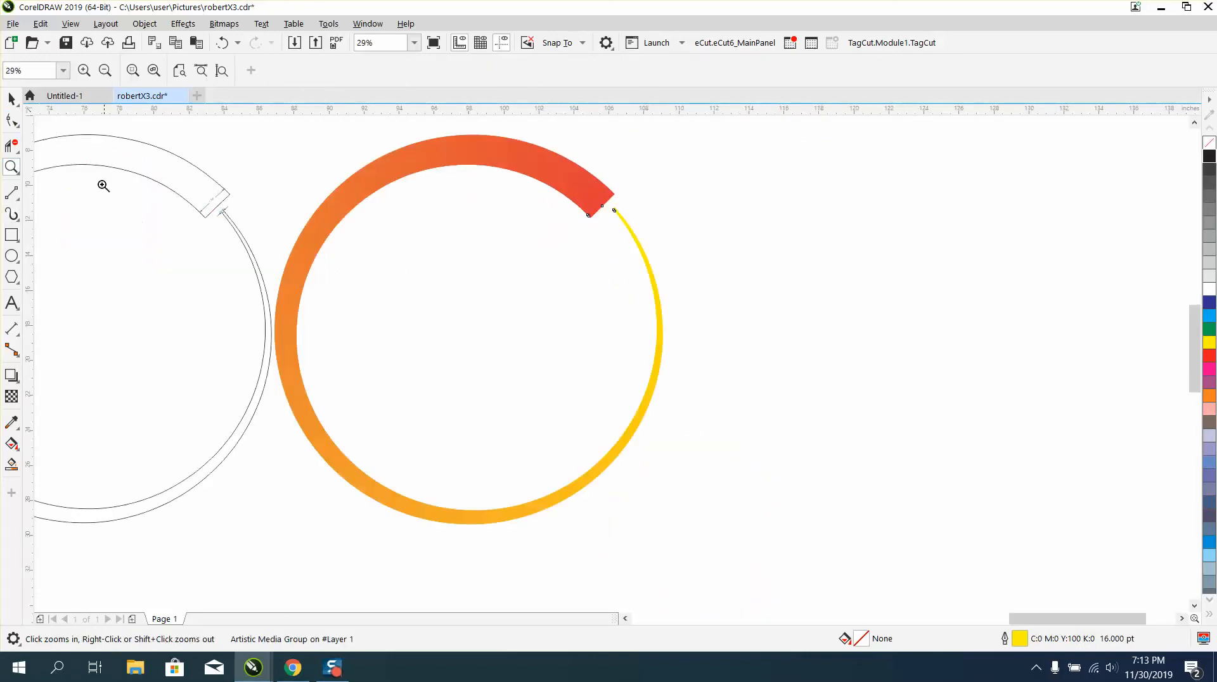
click(11, 99)
drag(467, 344, 519, 331)
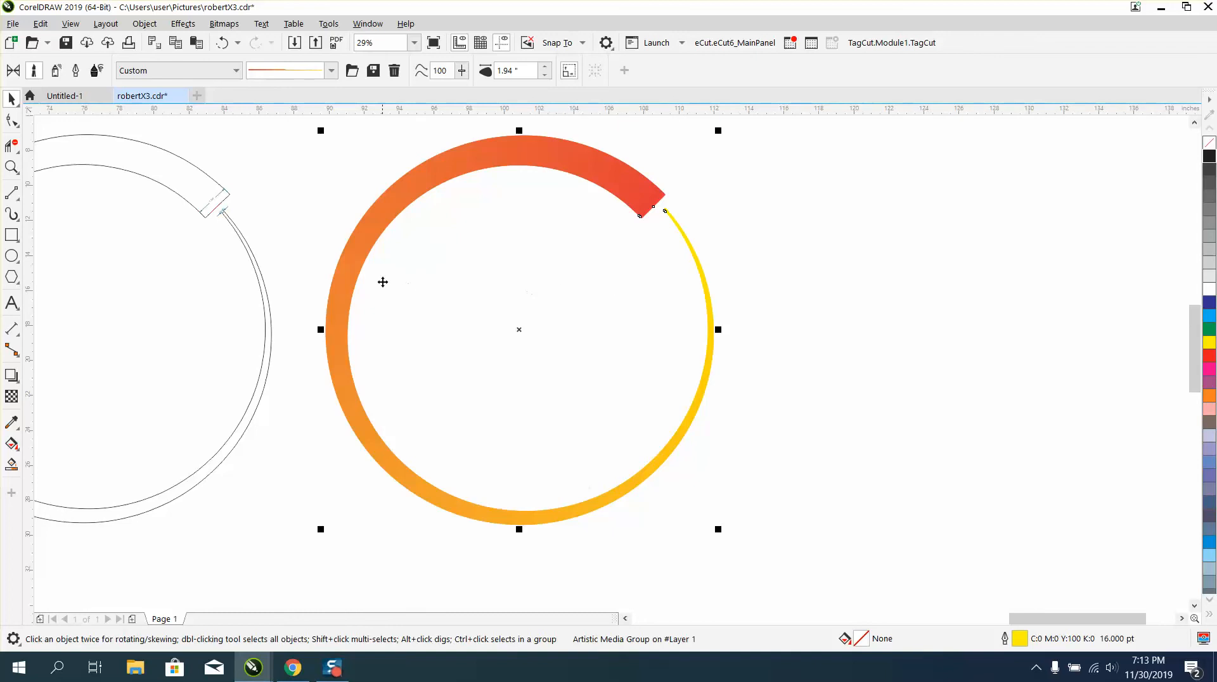
- Delete the older, larger gradient ring below the drawing and frame the new tapered ring for inspection
scroll(399, 263, down, 1)
scroll(583, 273, down, 1)
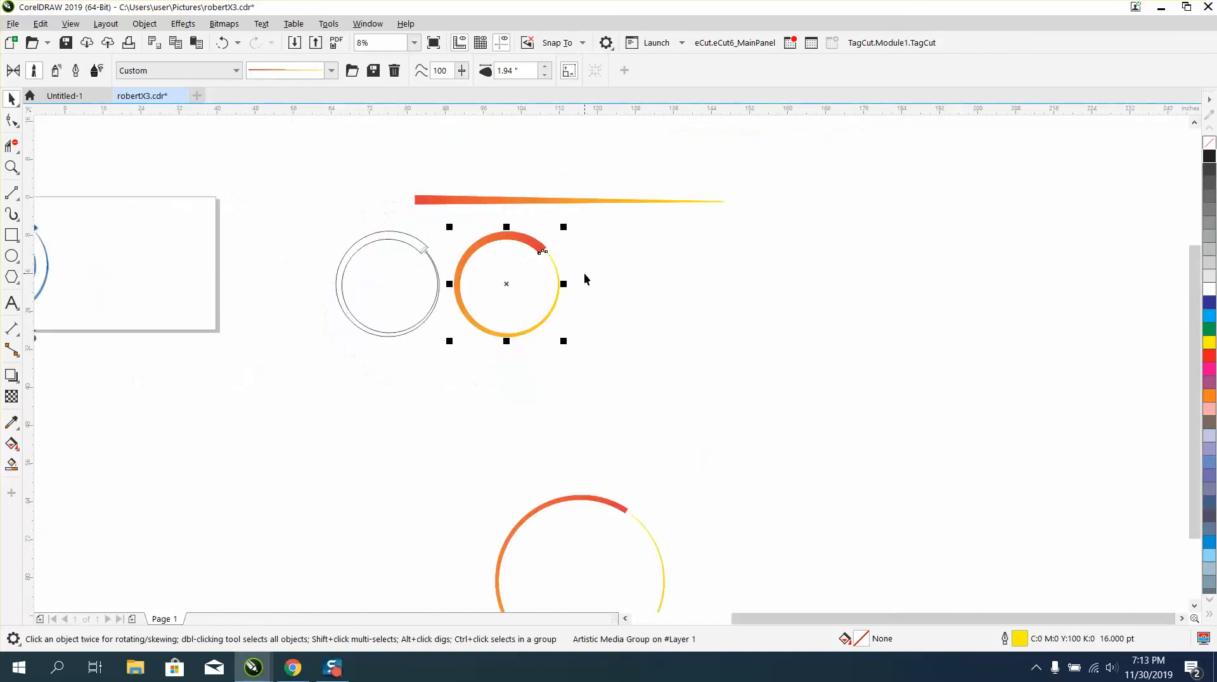
click(612, 505)
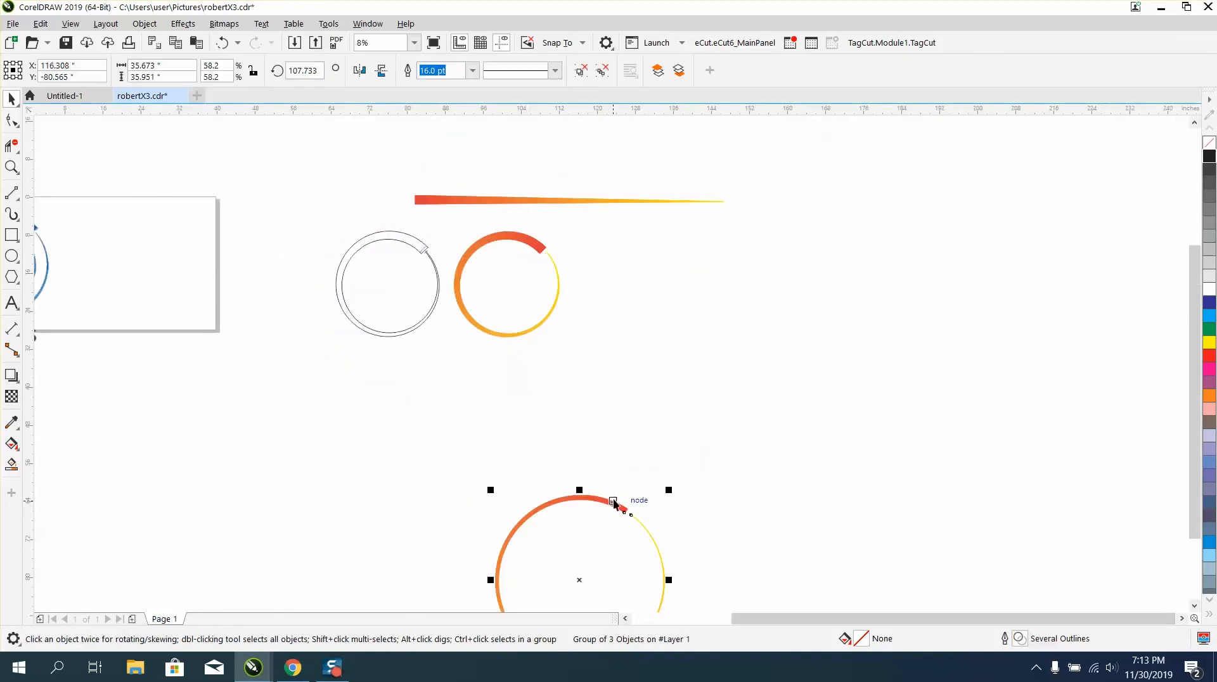
key(Delete)
key(z)
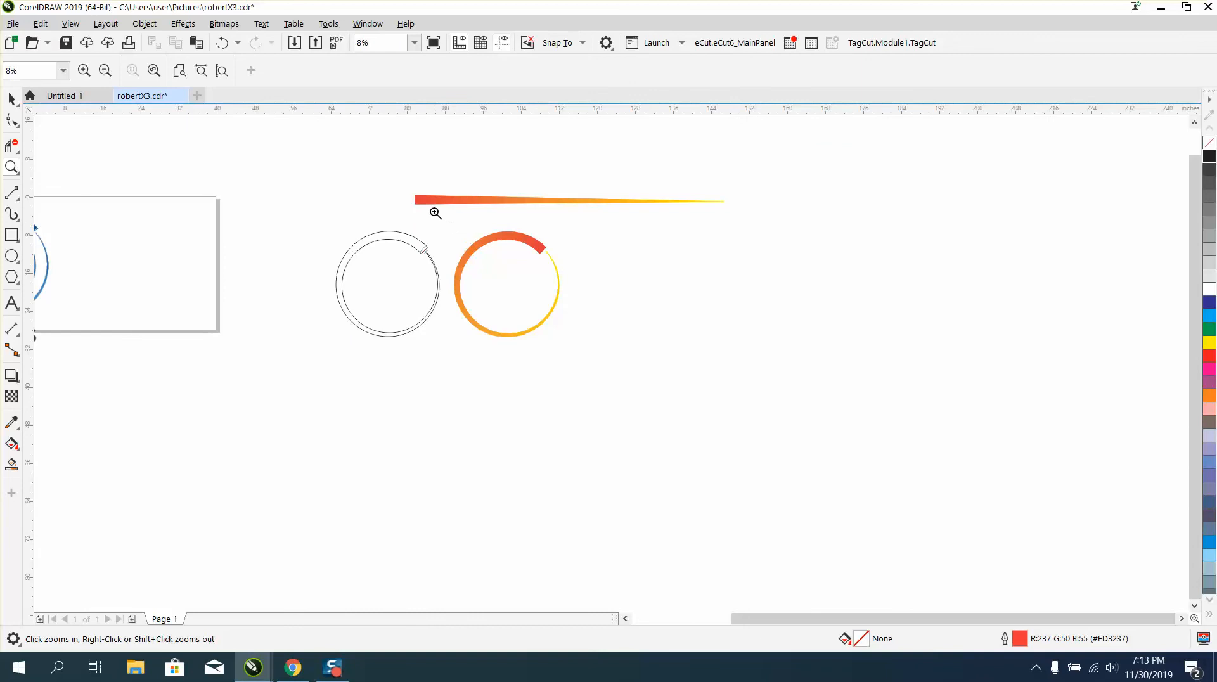
drag(432, 215, 681, 358)
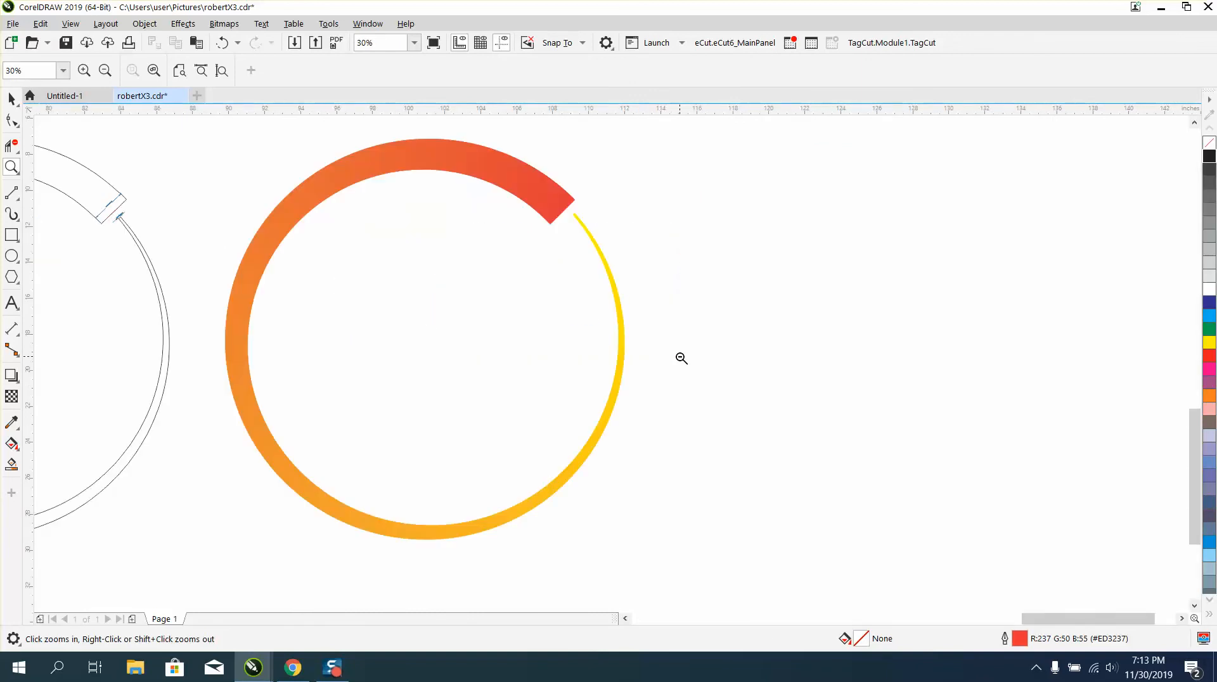